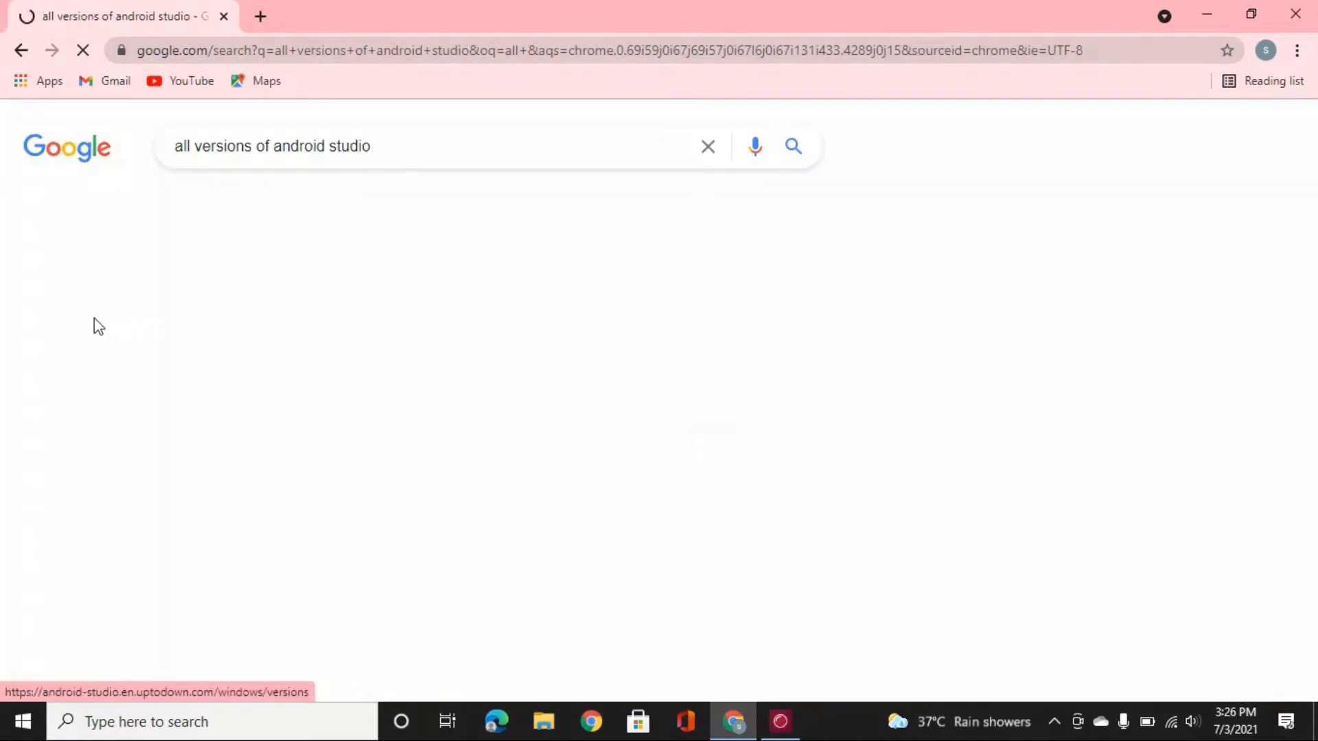
- Open the Uptodown page listing old Android Studio versions for Windows from the search results
scroll(109, 350, "down", 1)
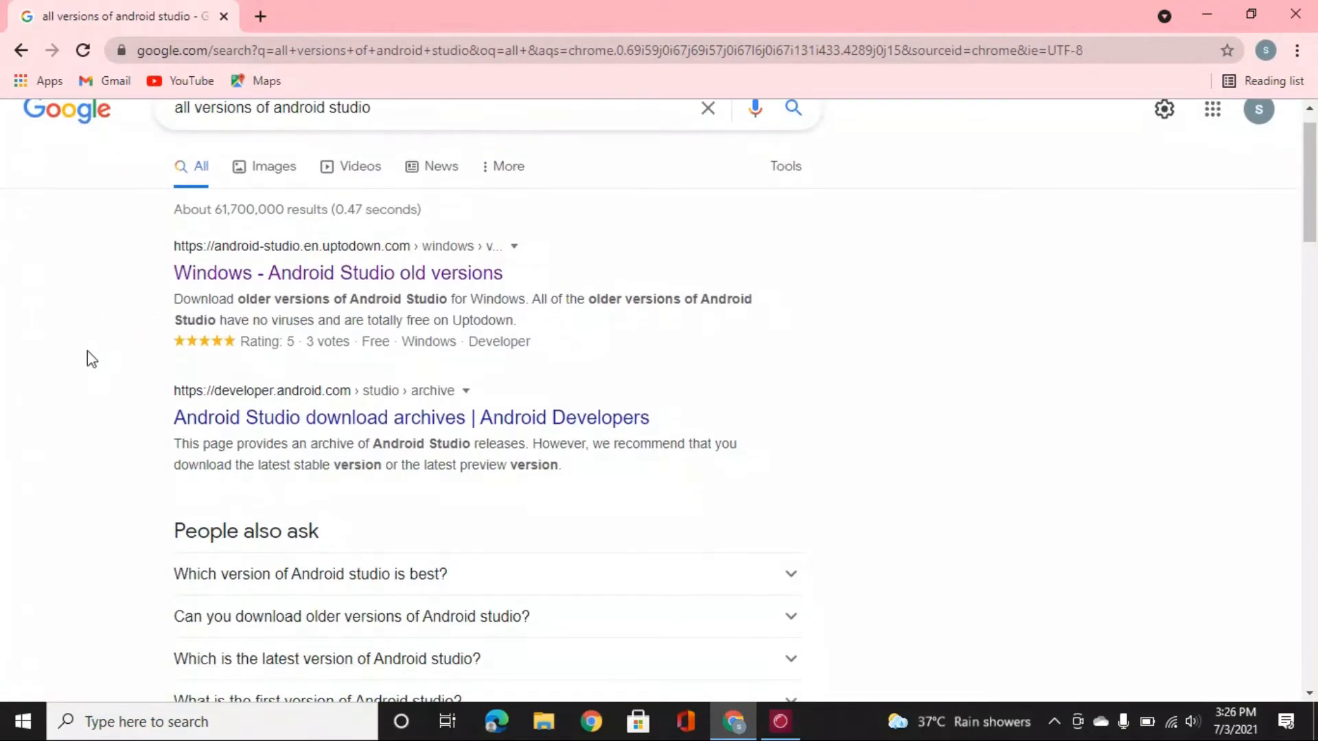
left_click(231, 285)
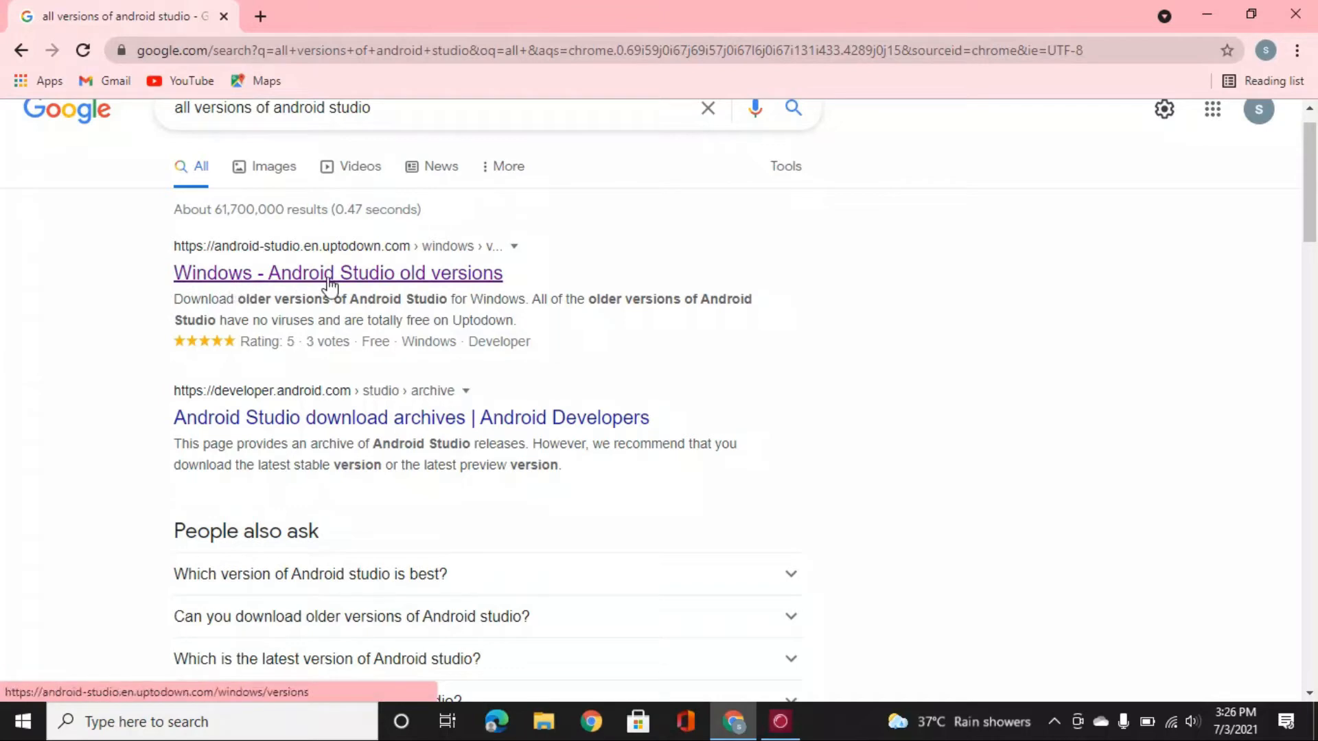
left_click(366, 285)
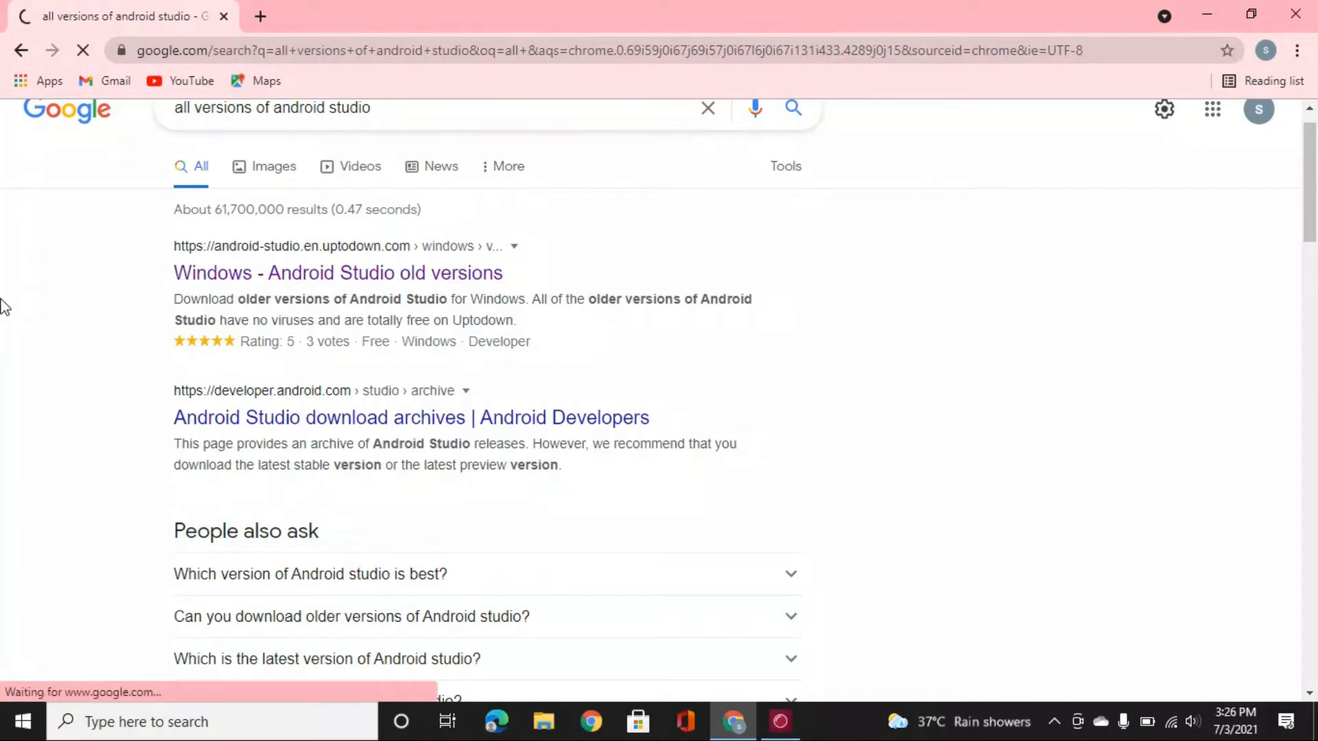
- Download Android Studio 3.6 (64-bit) from the list of older versions
scroll(3, 307, "down", 5)
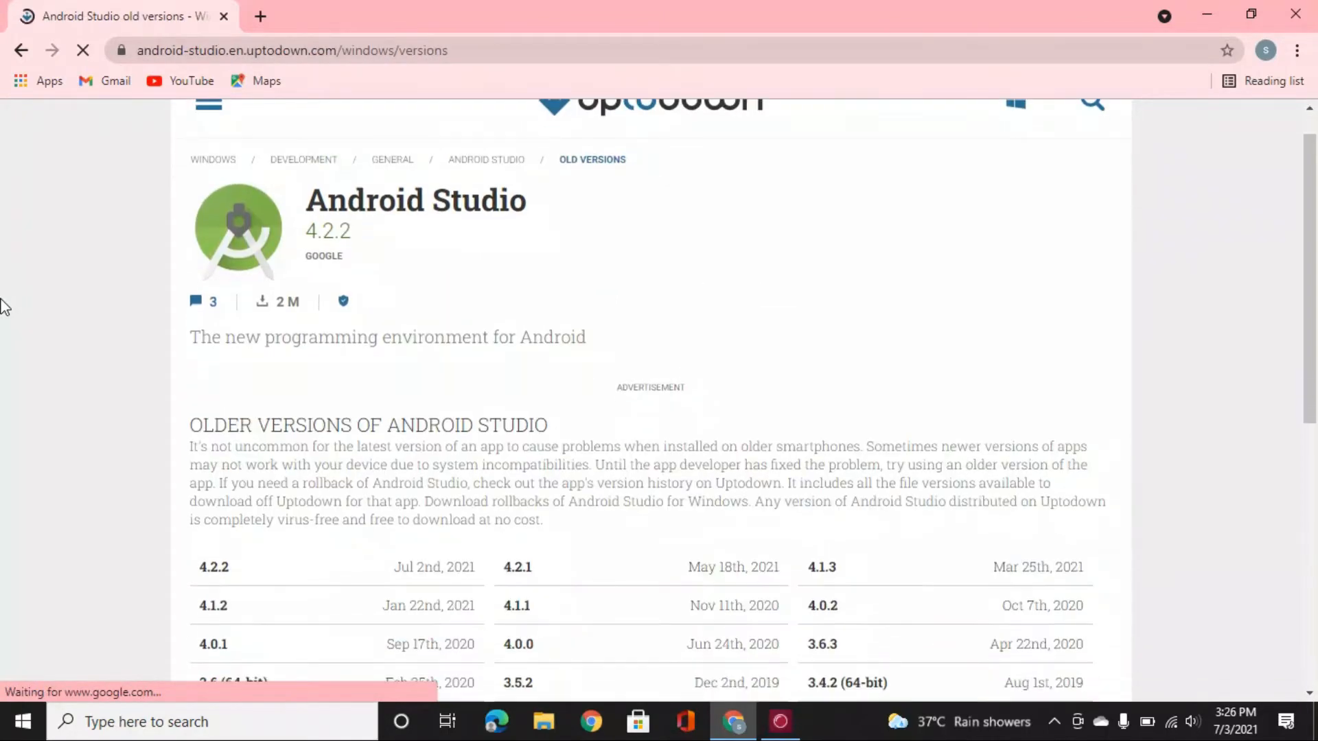
scroll(3, 307, "down", 1)
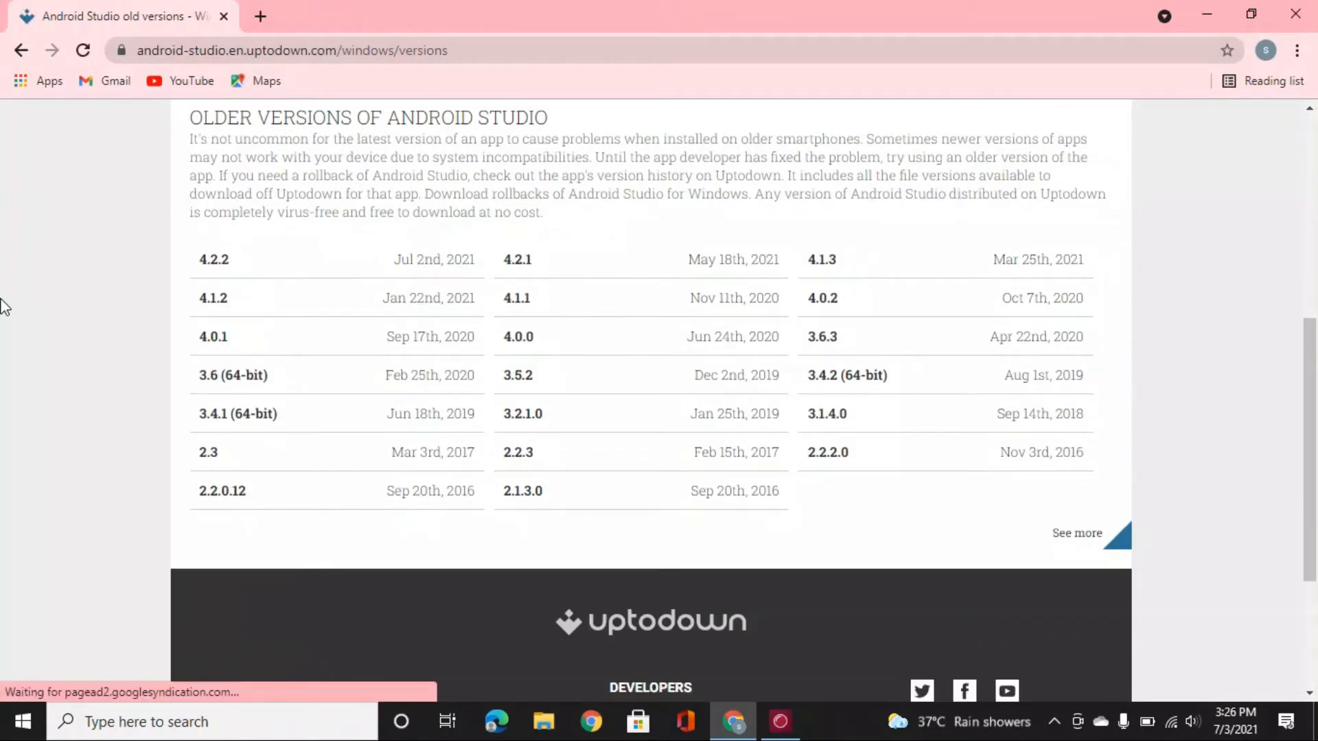
scroll(4, 307, "down", 1)
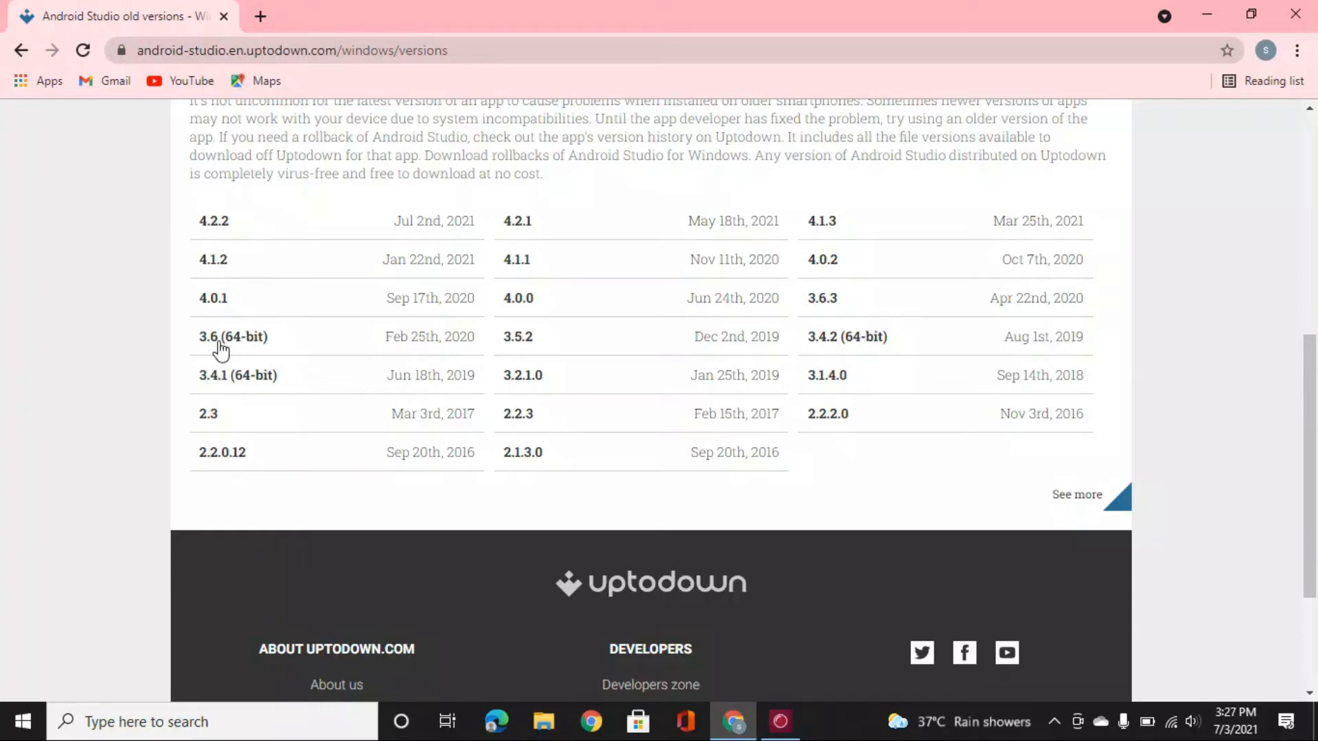
left_click(244, 343)
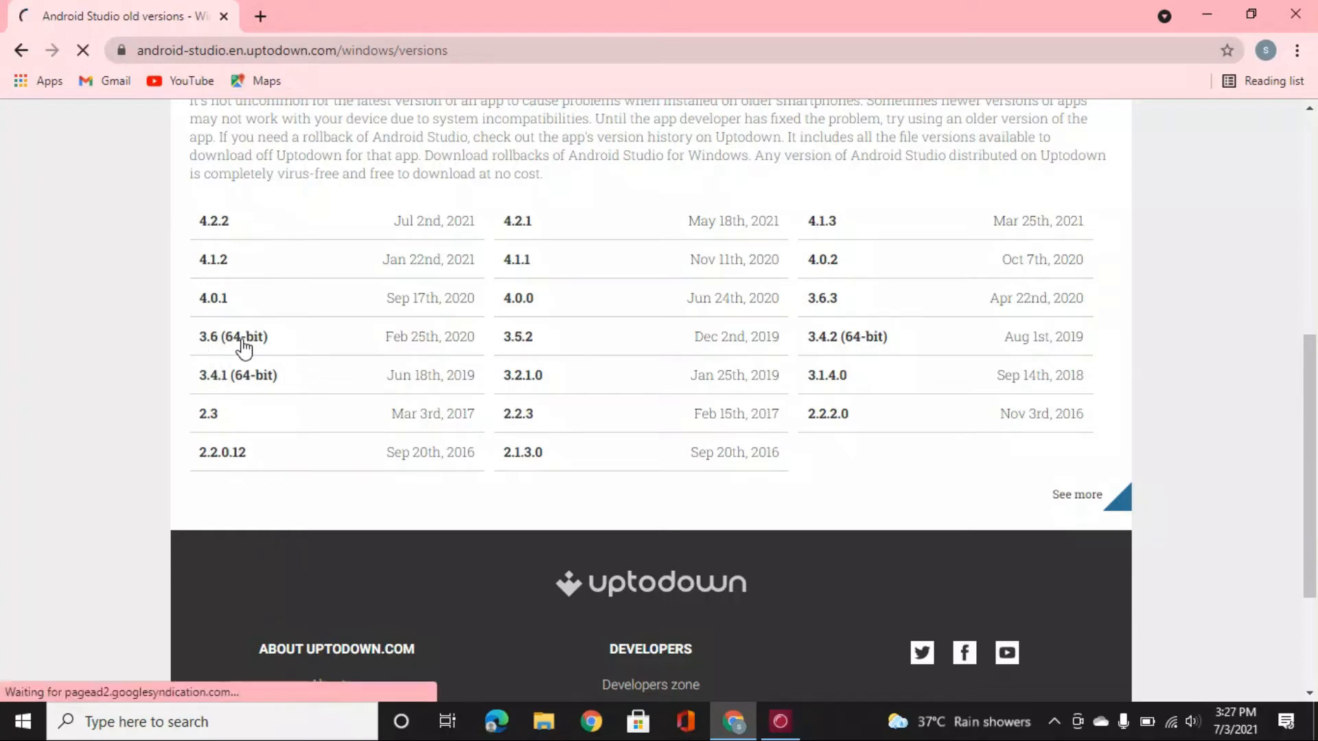
scroll(456, 459, "down", 3)
scroll(297, 437, "down", 1)
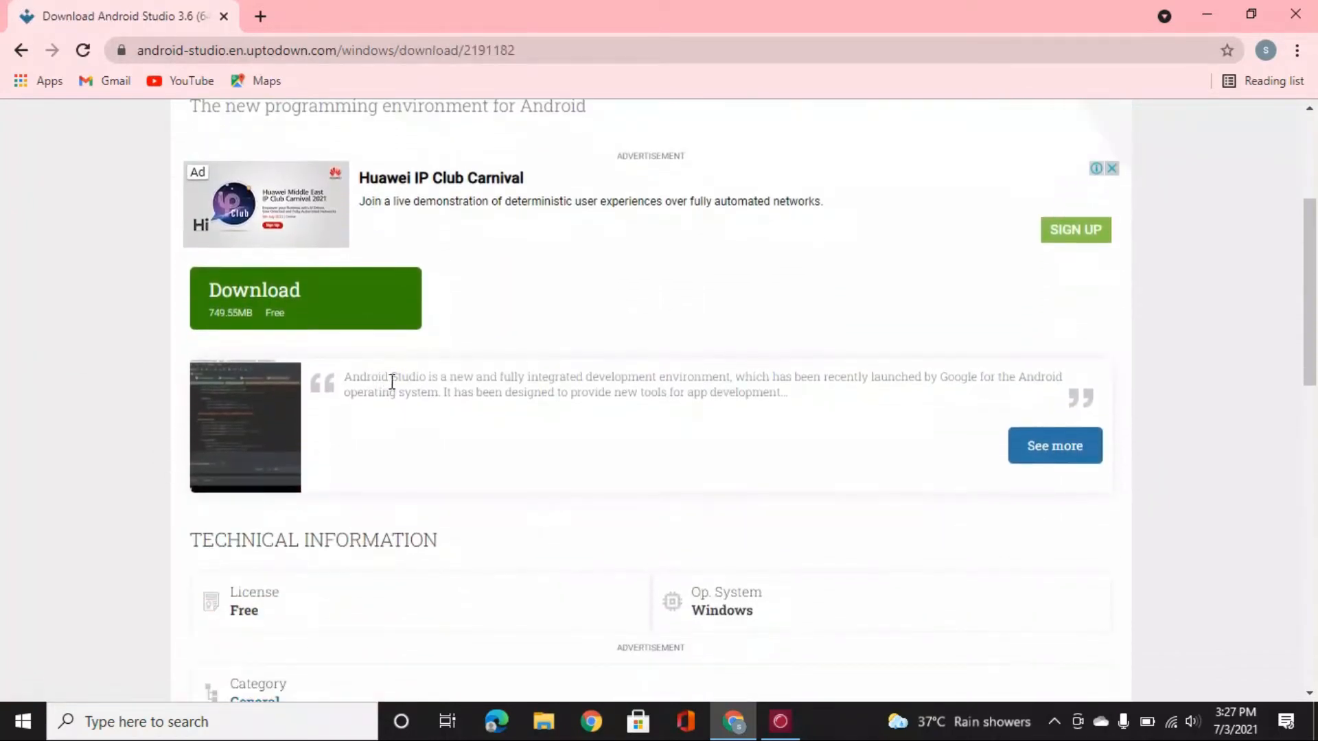
left_click(293, 300)
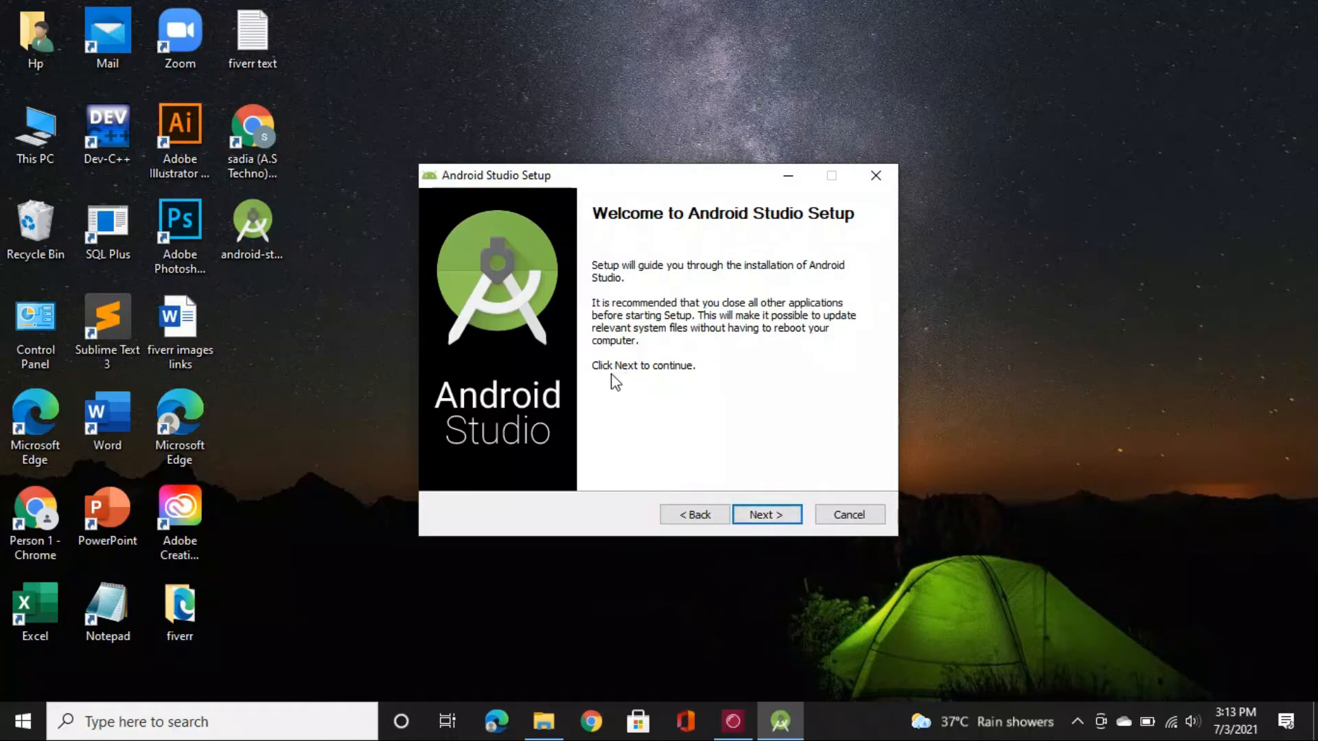
- Advance Android Studio Setup to the Start Menu folder choice, keeping Android Virtual Device selected and the install location C:\Program Files\Android\Android Studio1
left_click(782, 517)
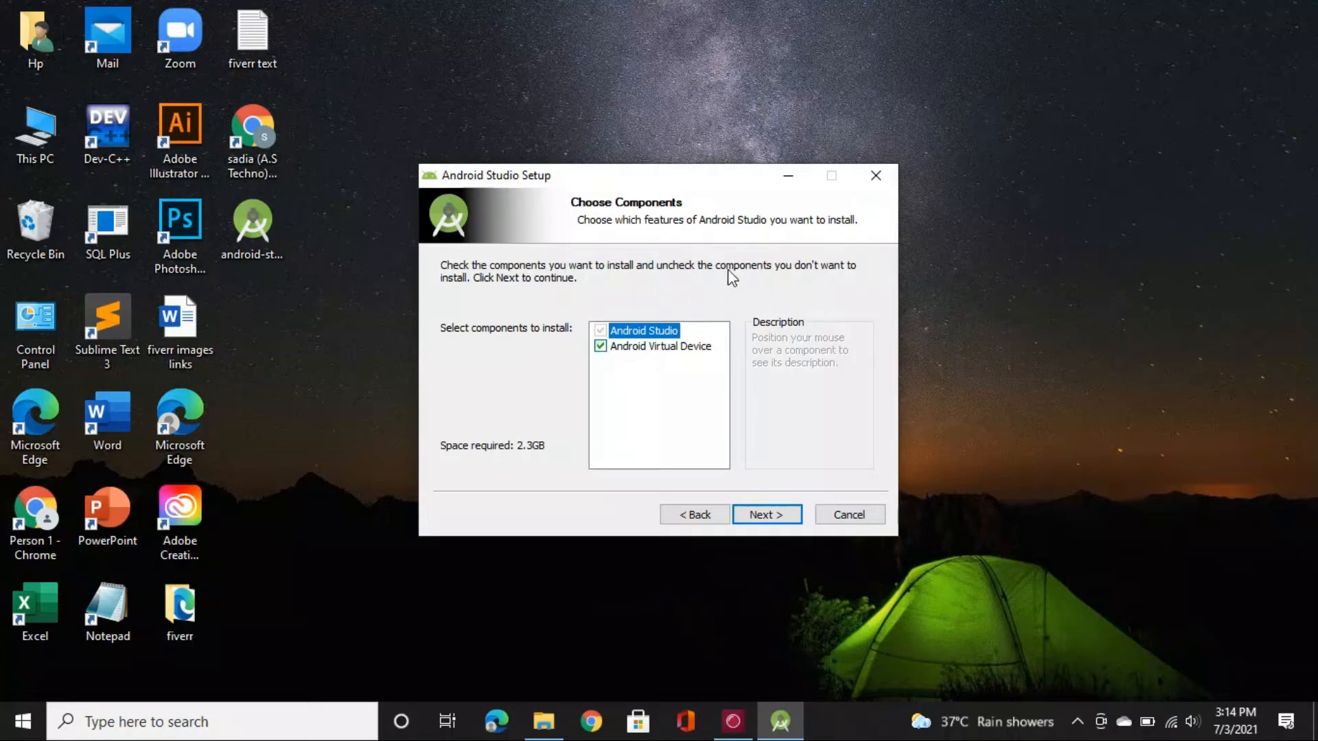
mouse_move(602, 349)
left_click(768, 515)
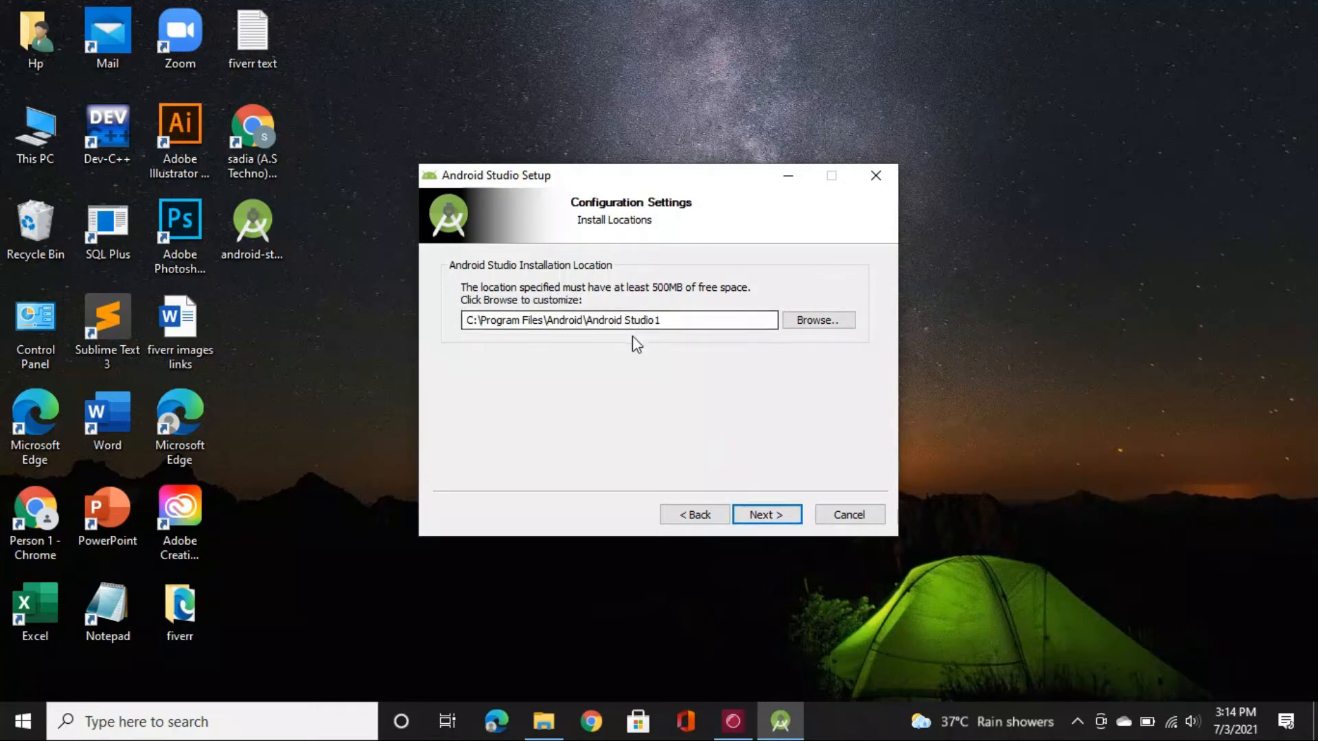
left_click(765, 515)
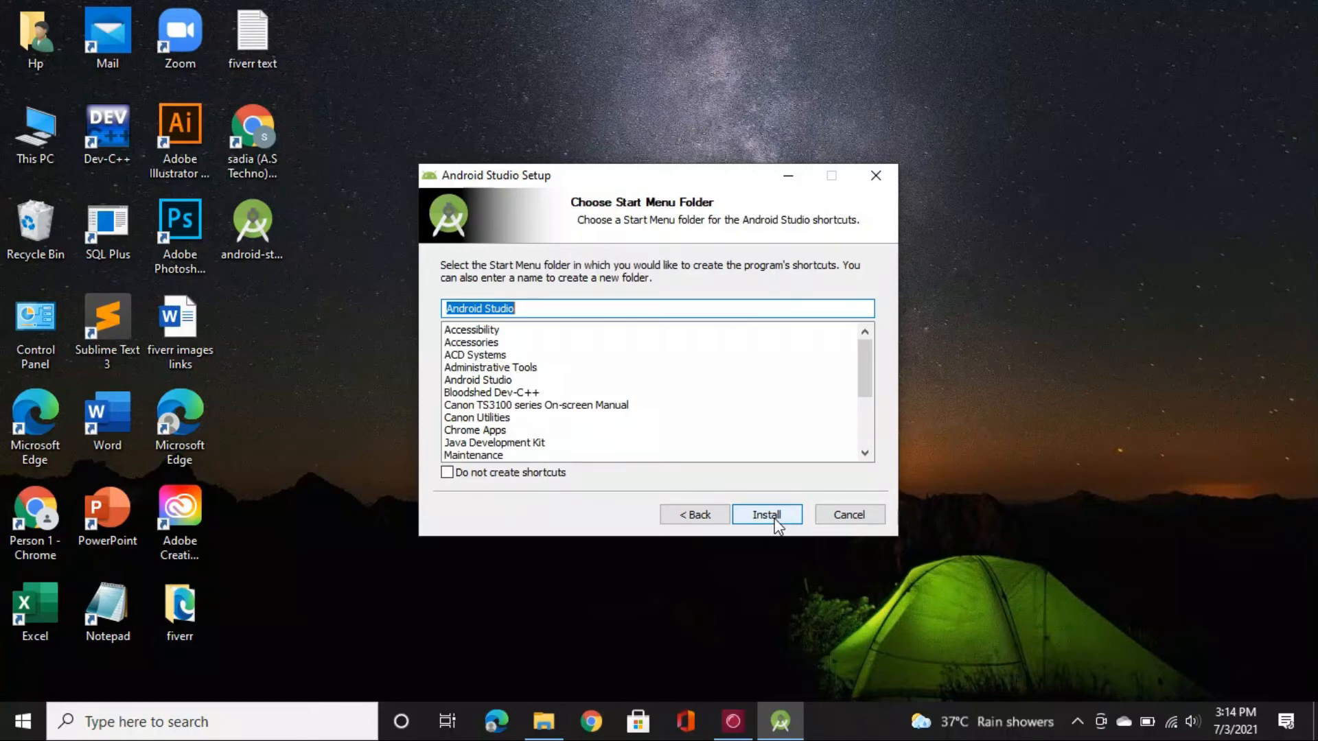
mouse_move(865, 368)
left_mouse_down()
mouse_move(866, 419)
mouse_move(866, 343)
left_mouse_up()
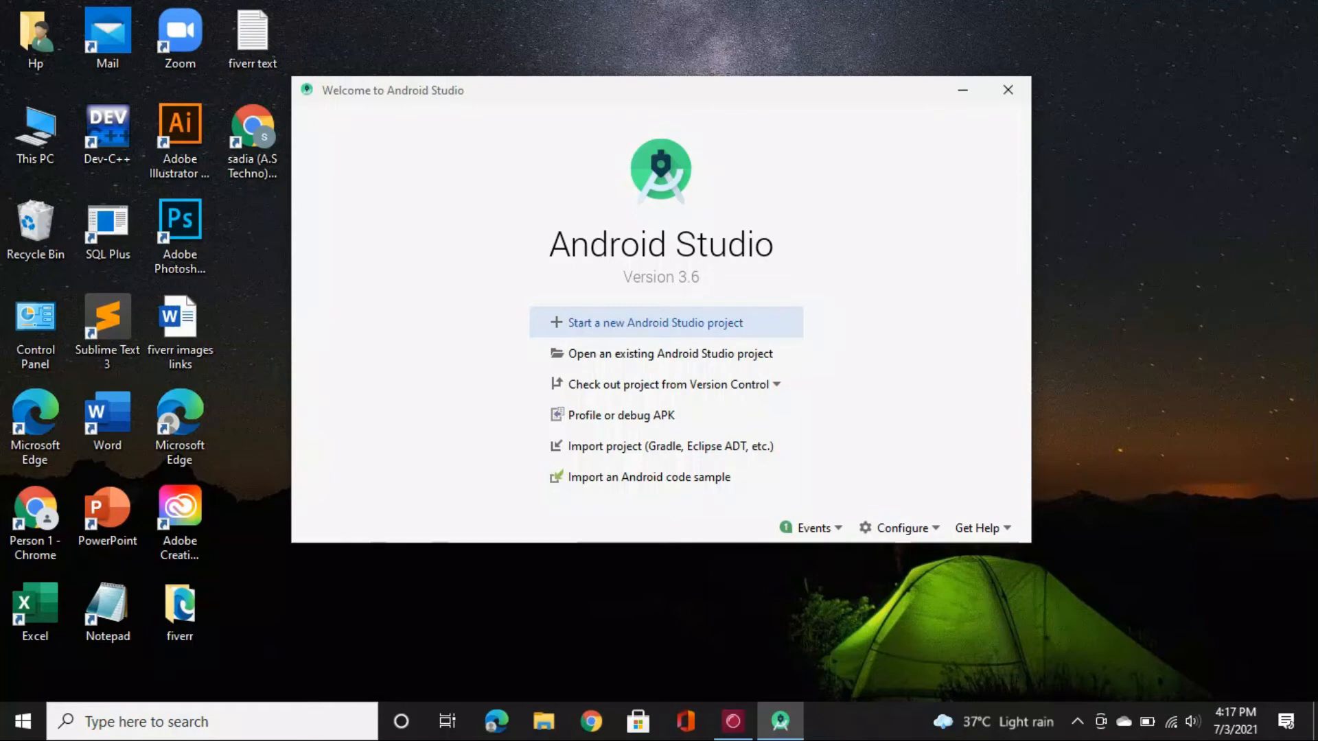
- Start a new Android Studio project based on the Empty Activity template for Phone and Tablet
left_click(638, 325)
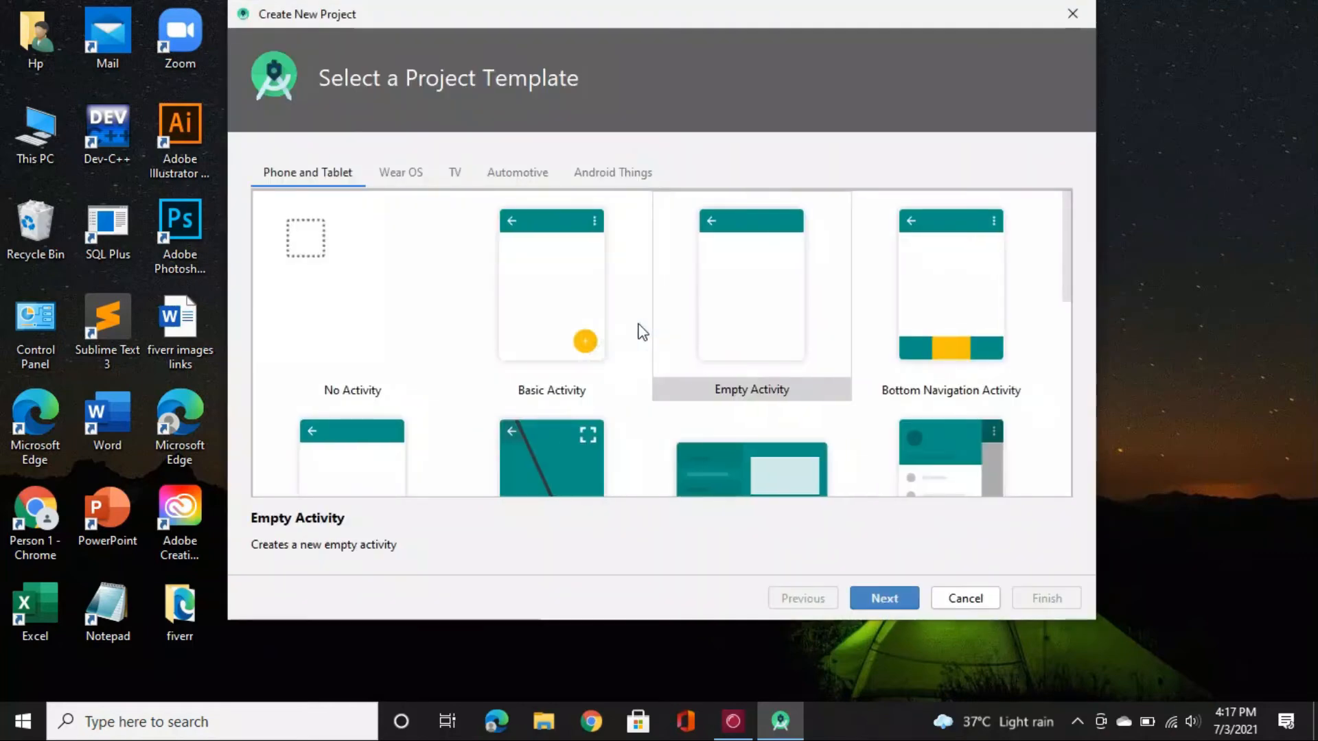
left_click(789, 337)
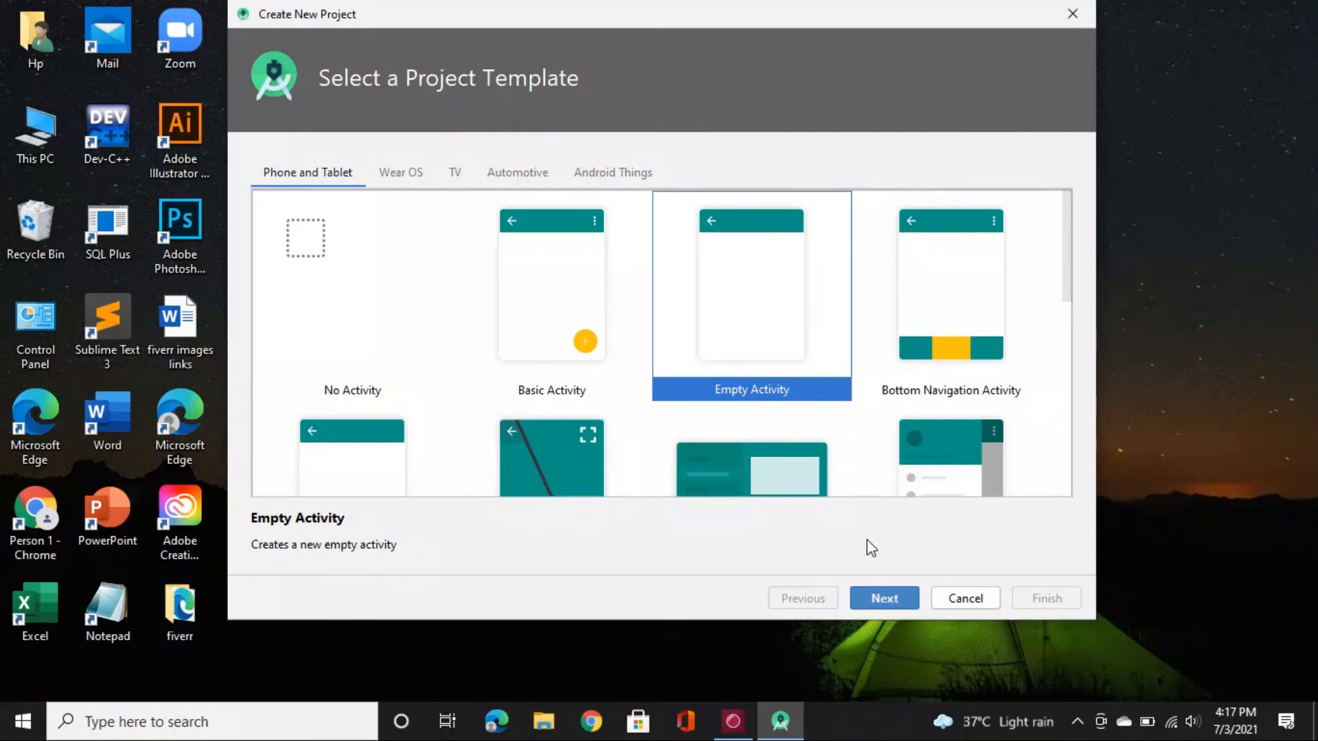
left_click(899, 603)
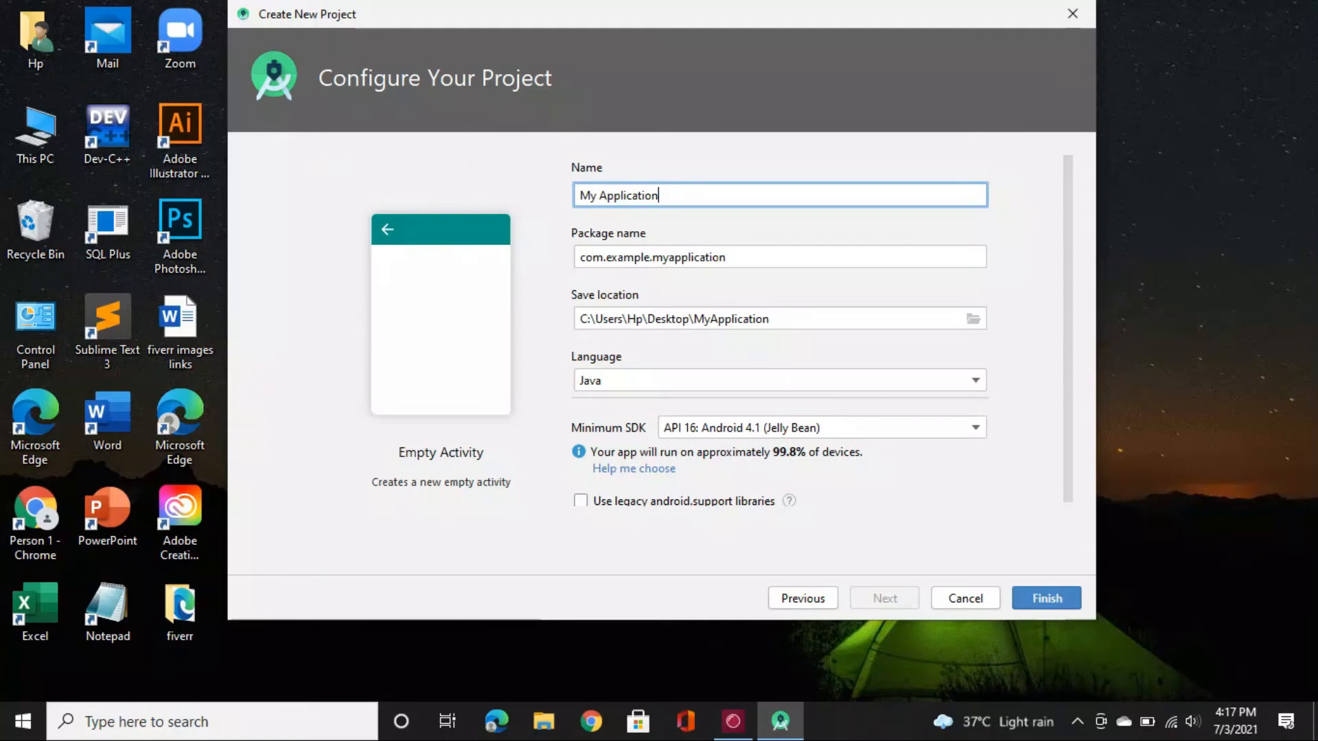
- Name the project Test and look at the folder chooser for its save location
left_click_drag(670, 196, 565, 199)
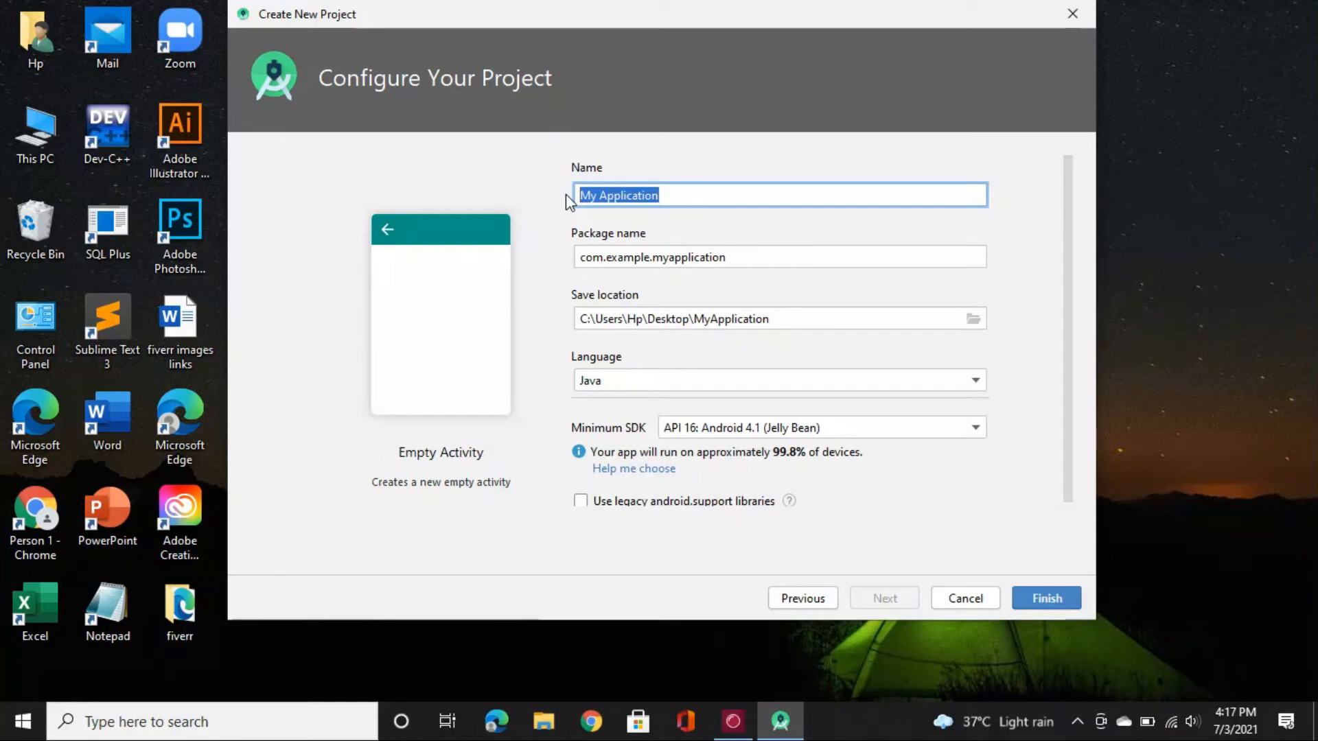
type("T")
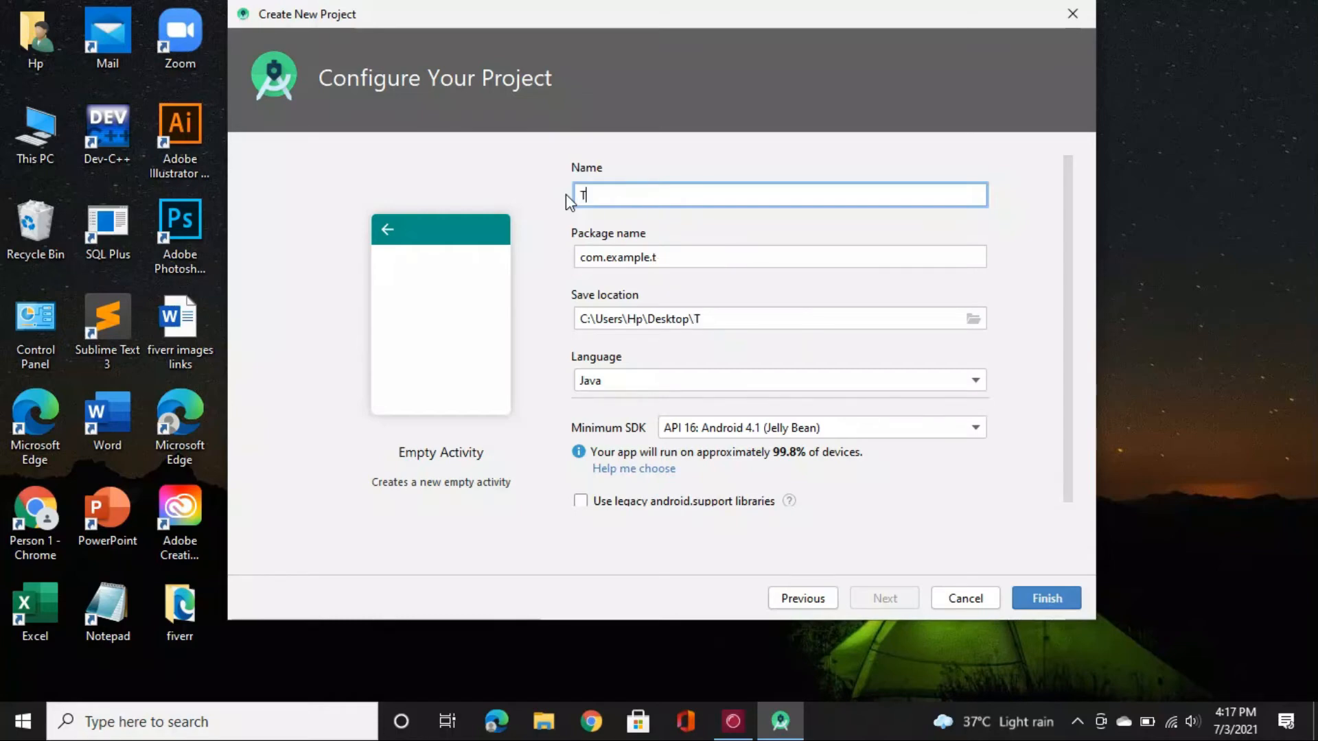
type("est")
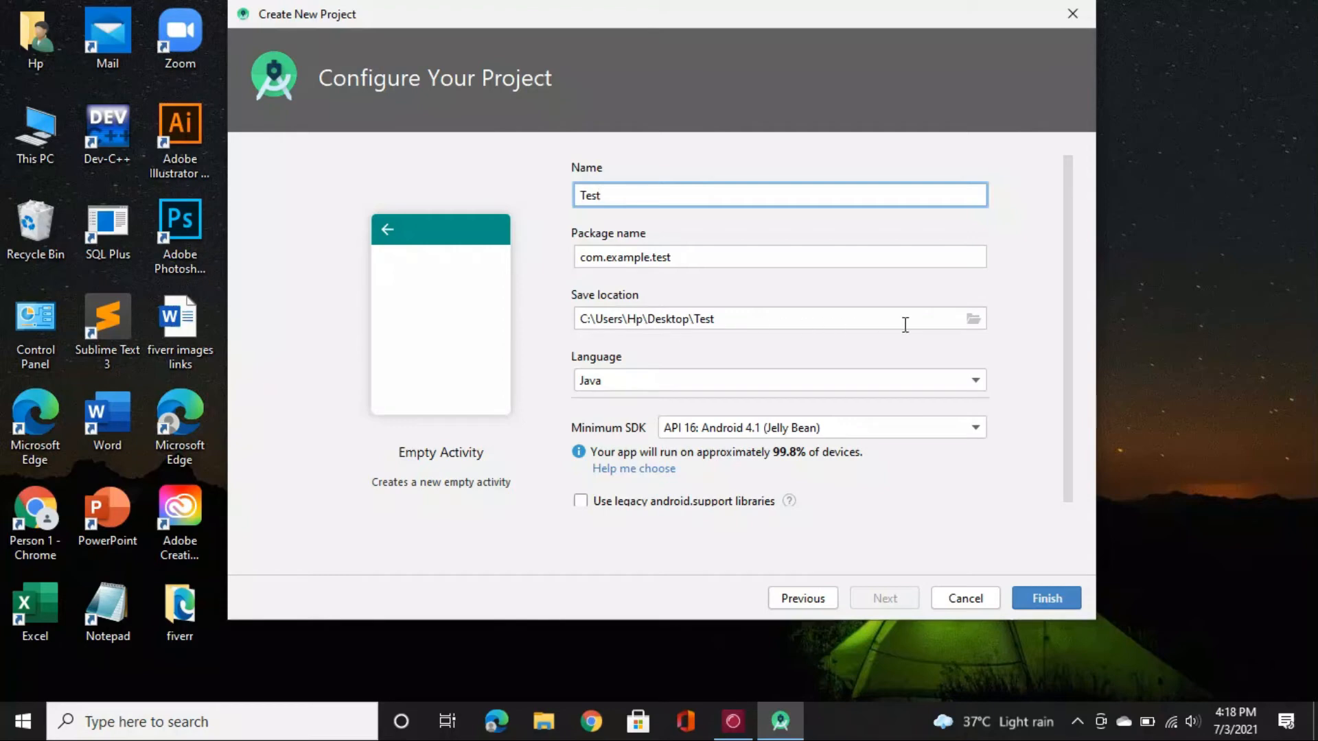
left_click(974, 320)
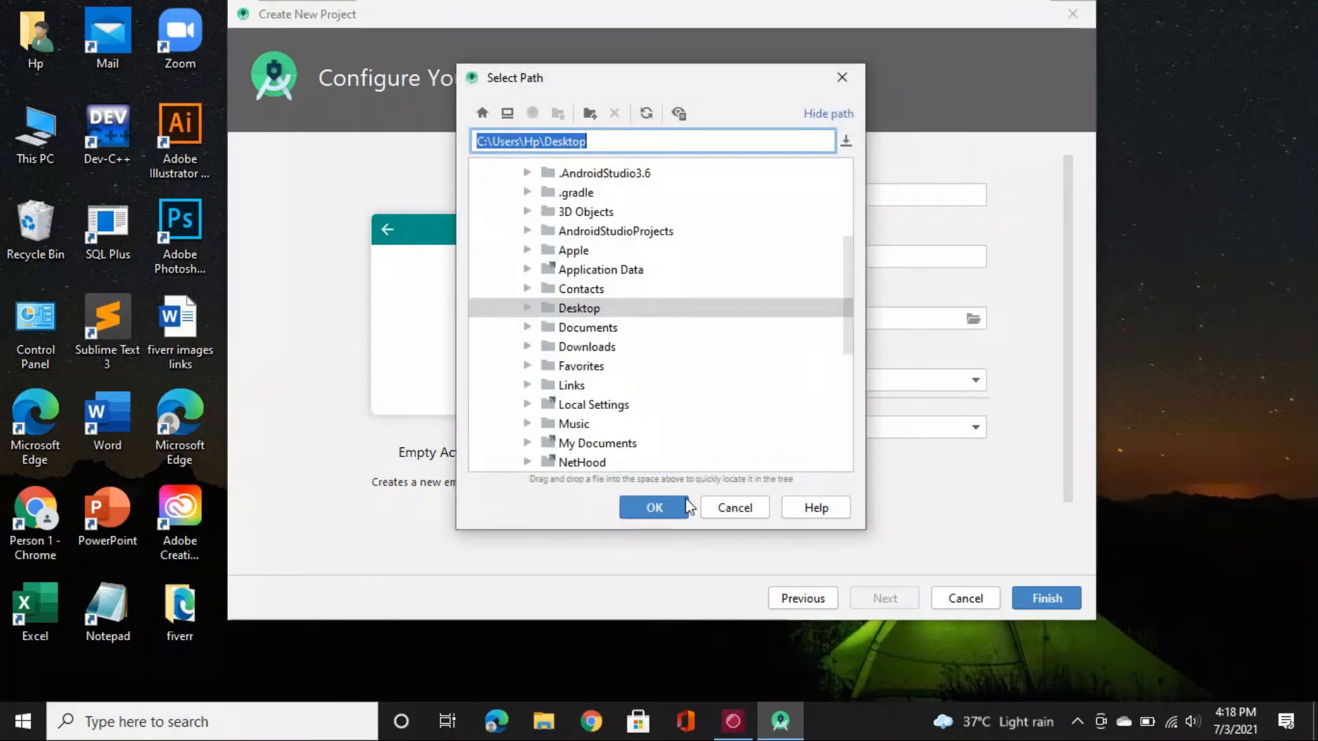
left_click(731, 509)
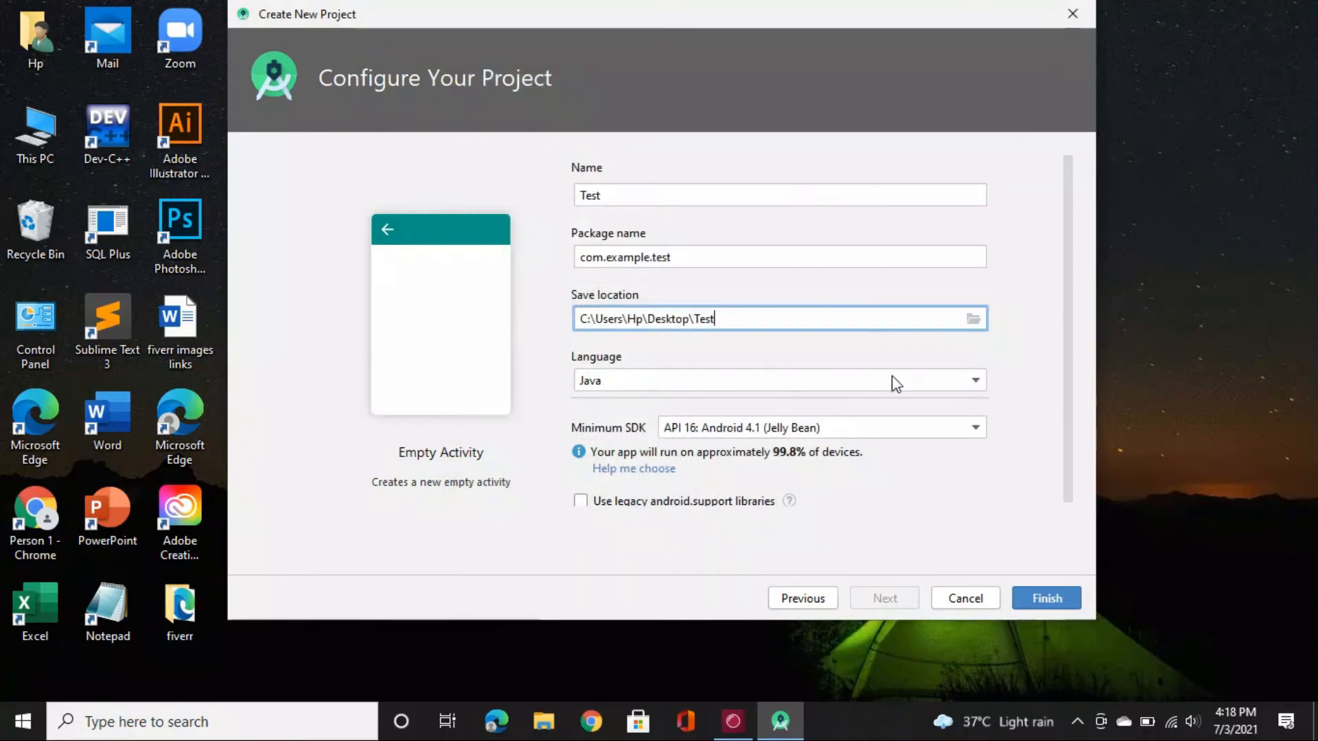
- Try Kotlin as the project language and switch back to Java
left_click(975, 381)
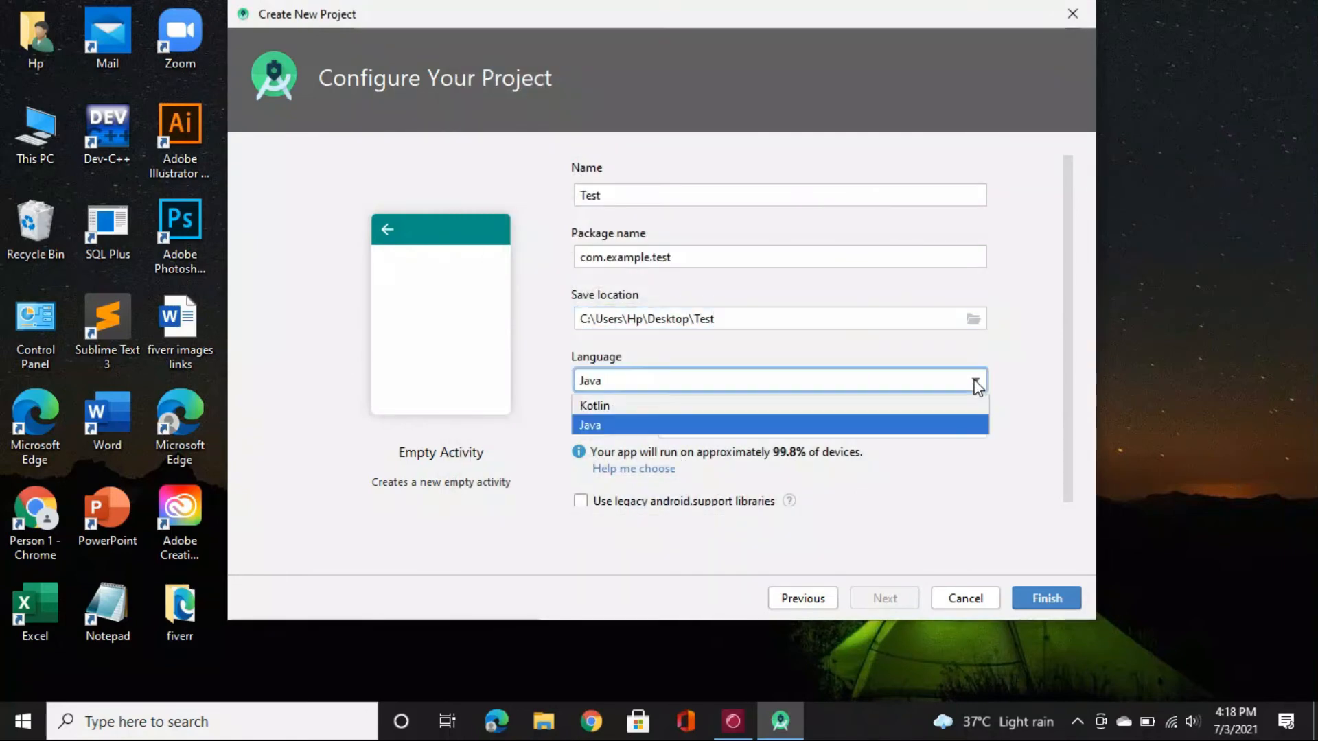
left_click(950, 411)
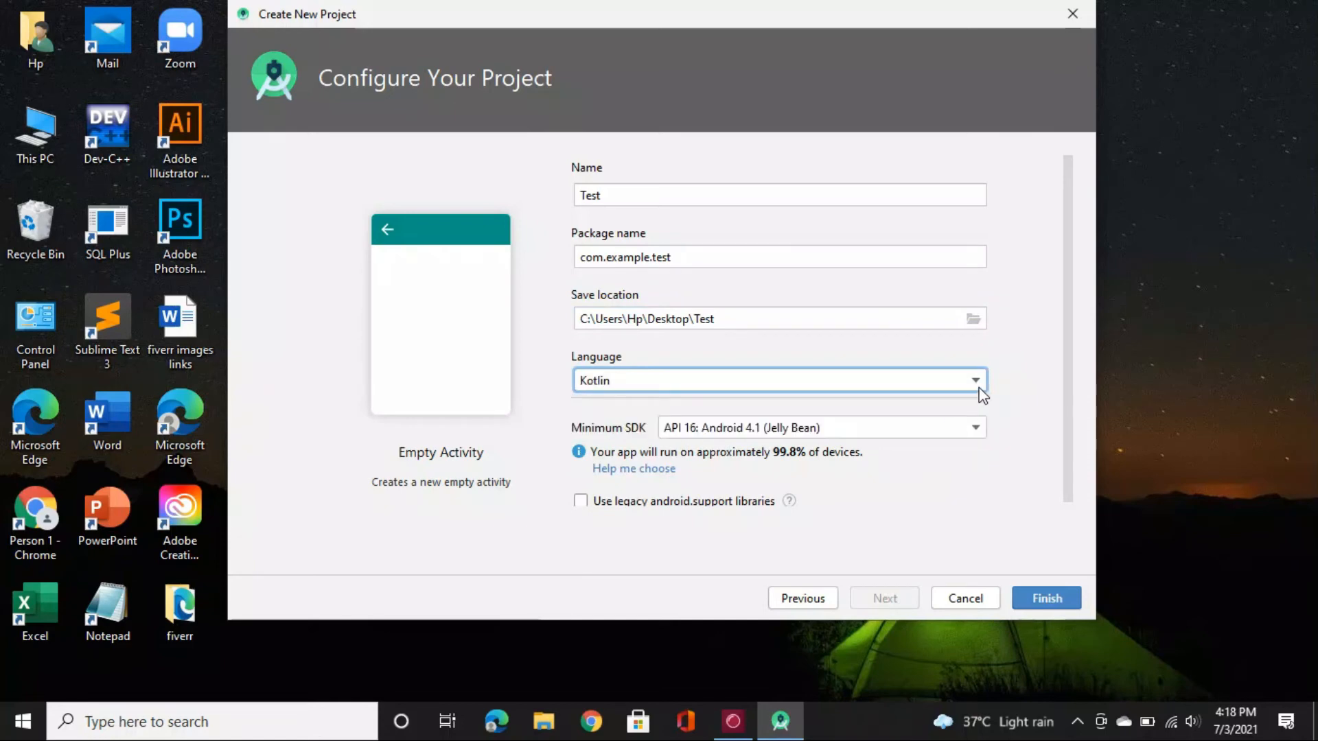
left_click(977, 381)
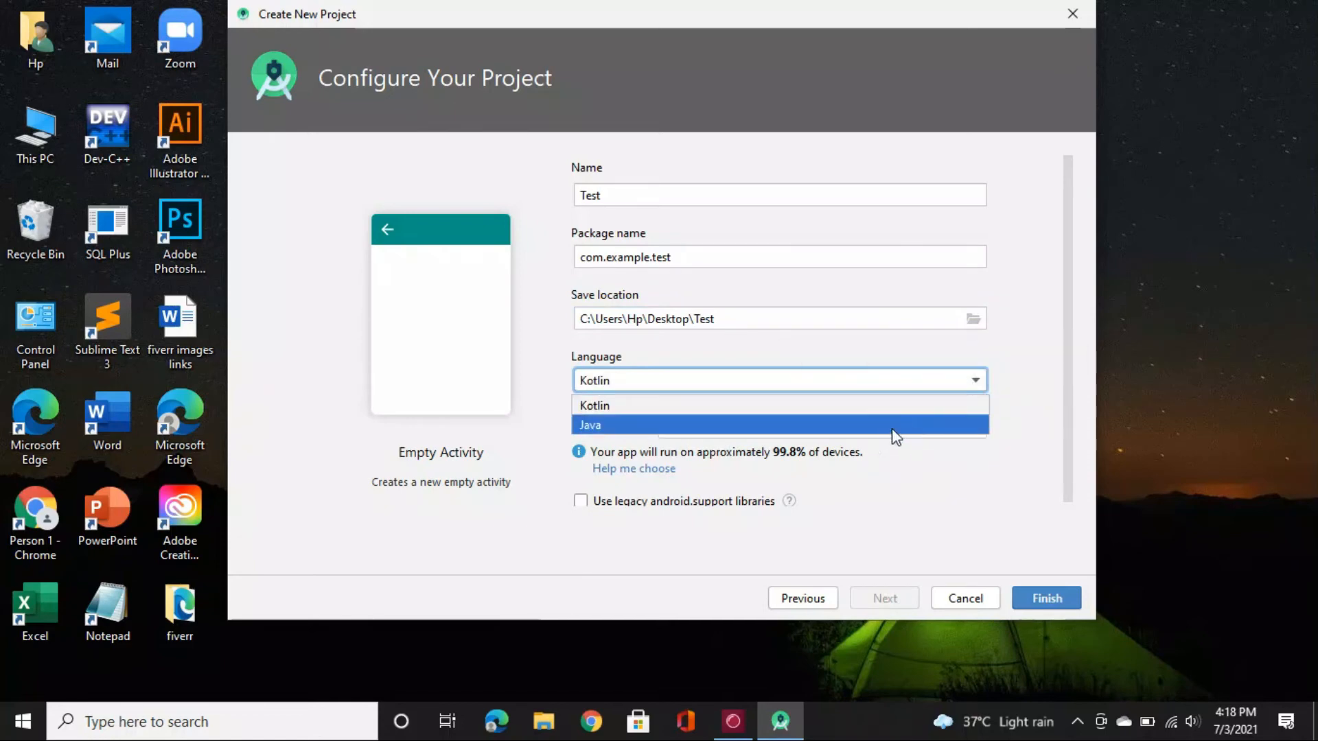
left_click(589, 425)
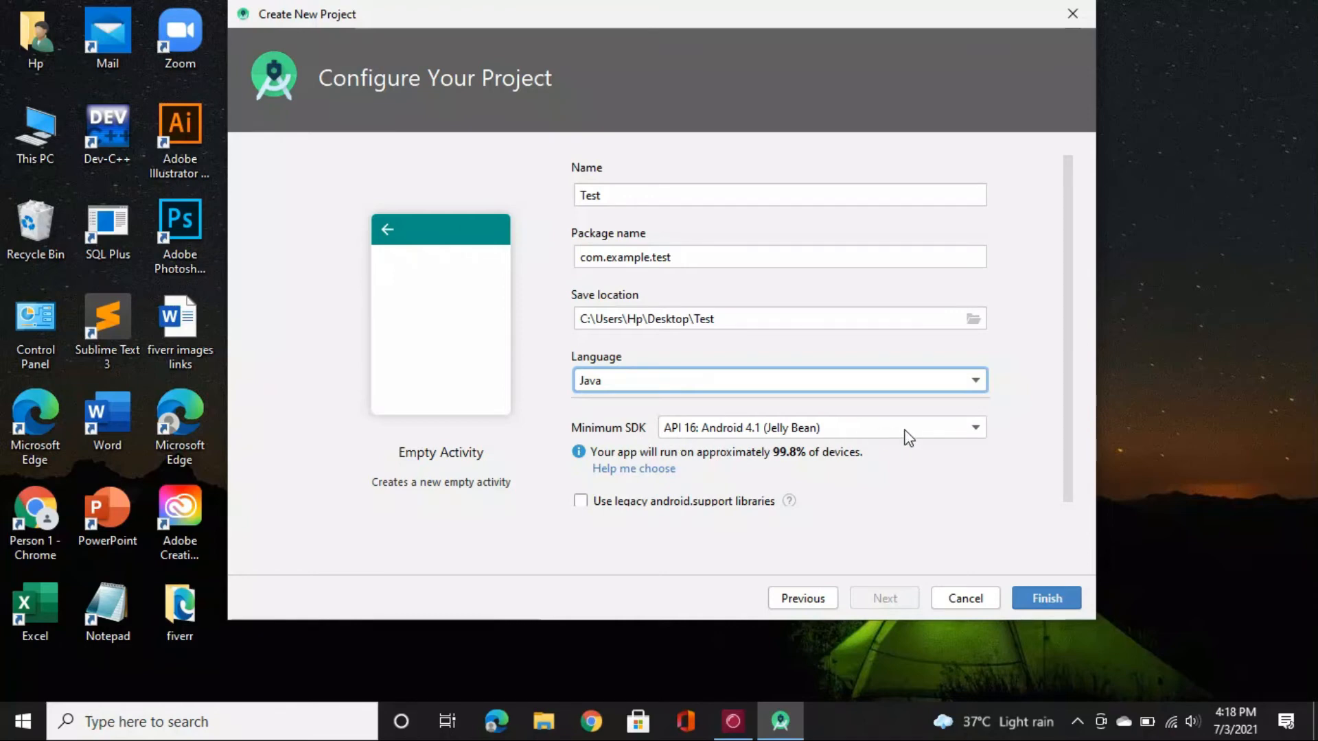
- Set the project's minimum SDK to API 24: Android 7.0 (Nougat)
left_click(976, 428)
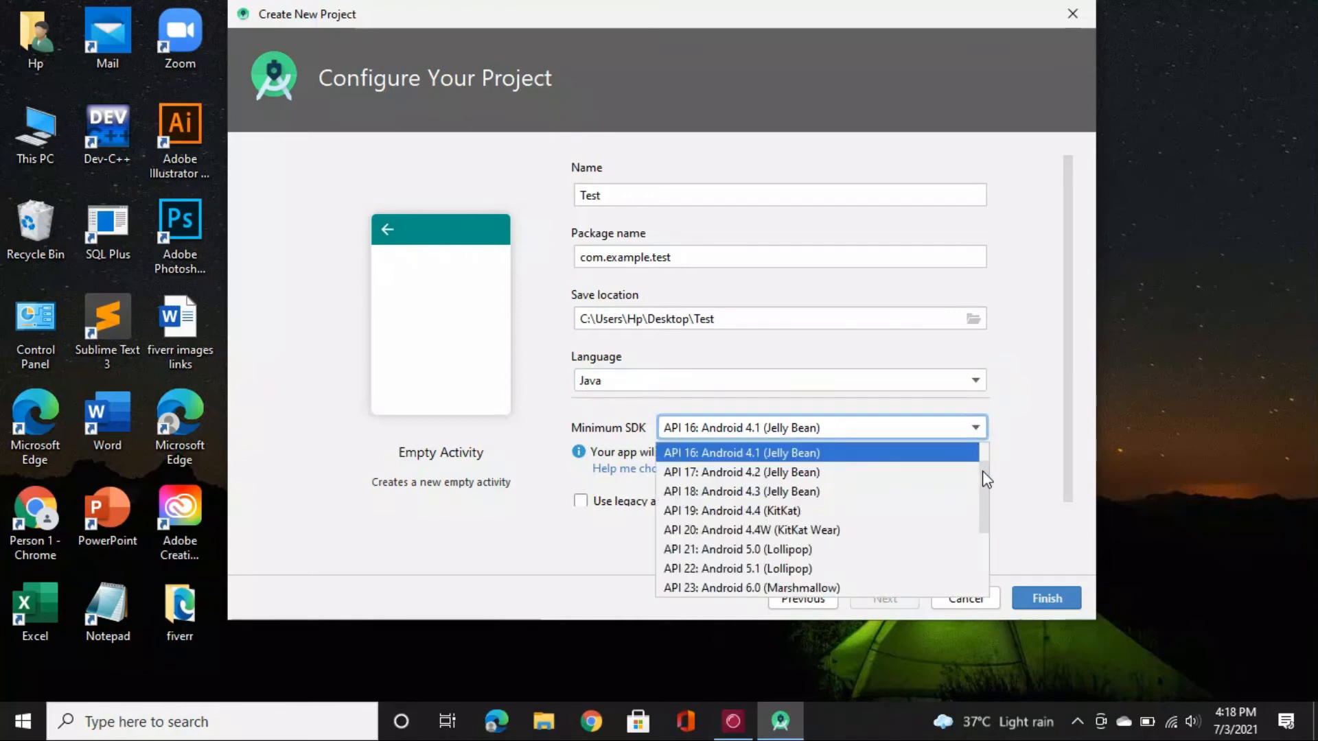
left_click_drag(985, 480, 986, 516)
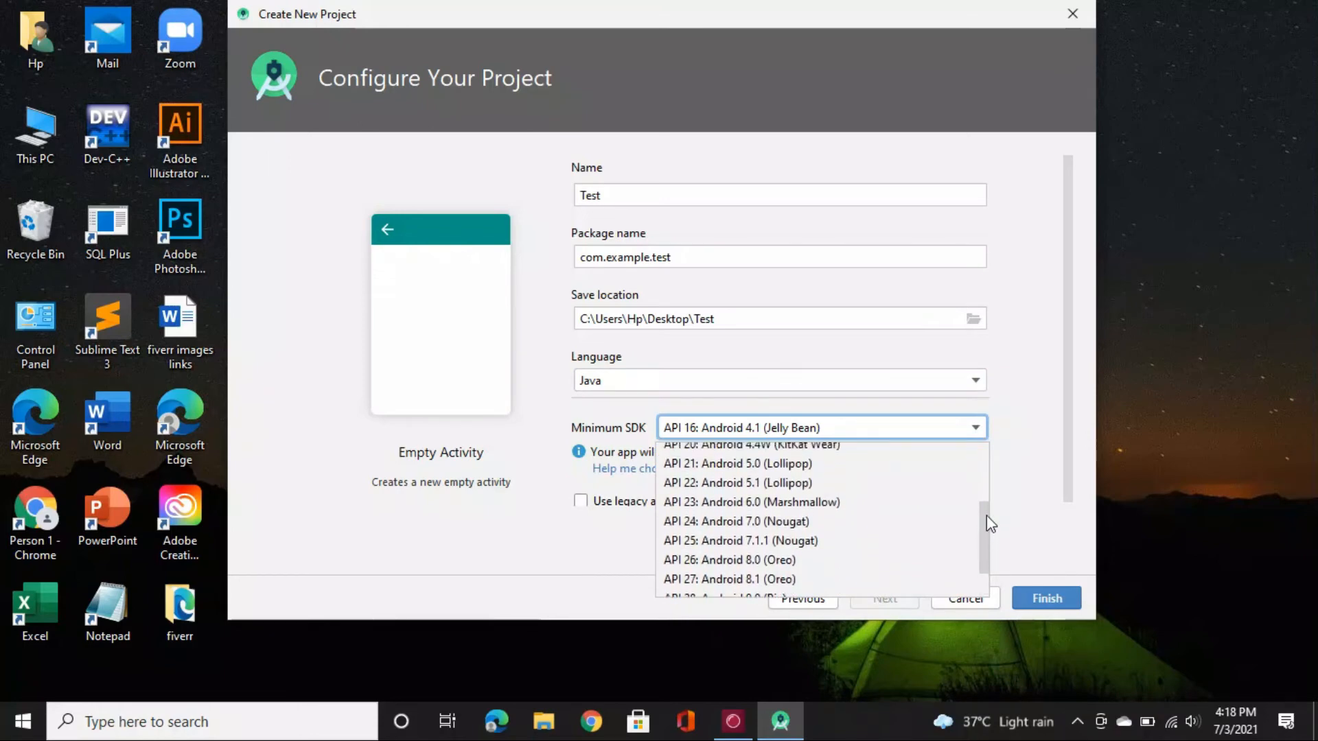
left_click(830, 513)
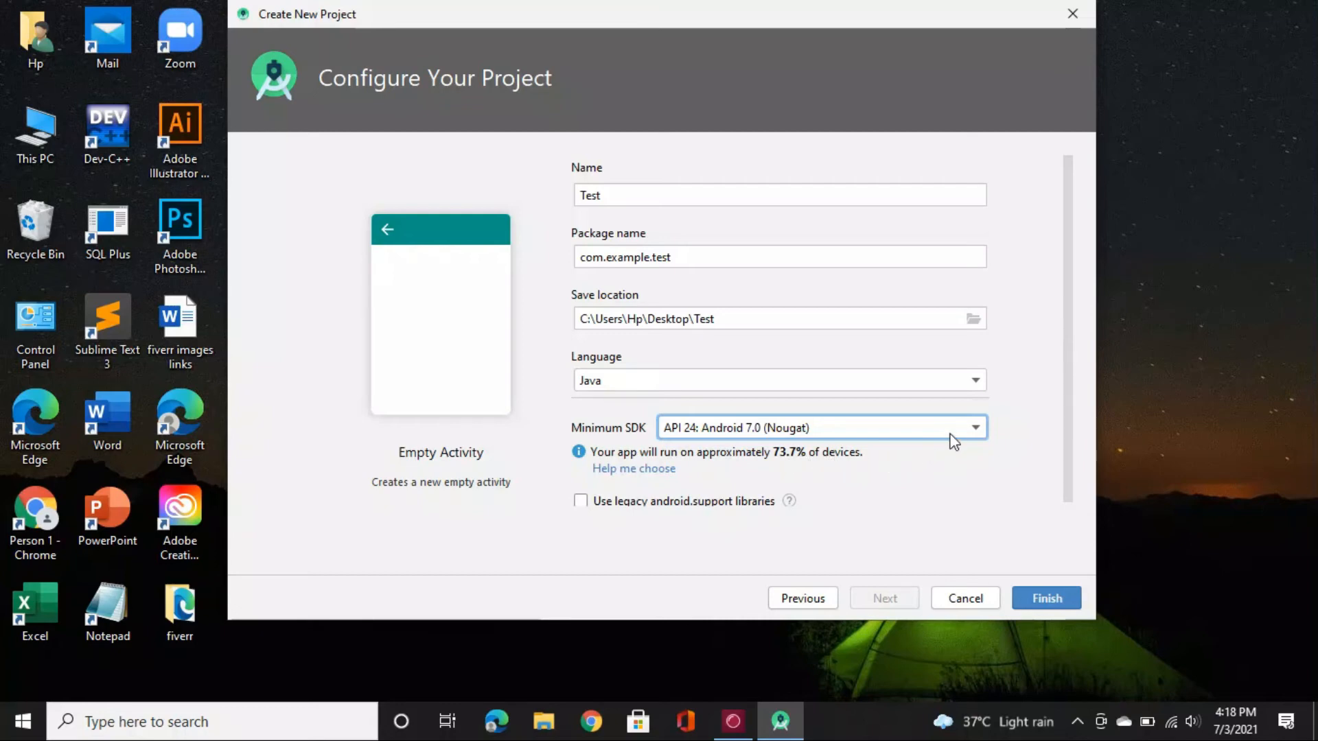
- Set the minimum SDK to API 14: Android 4.0 (IceCreamSandwich) and create the project
left_click(975, 428)
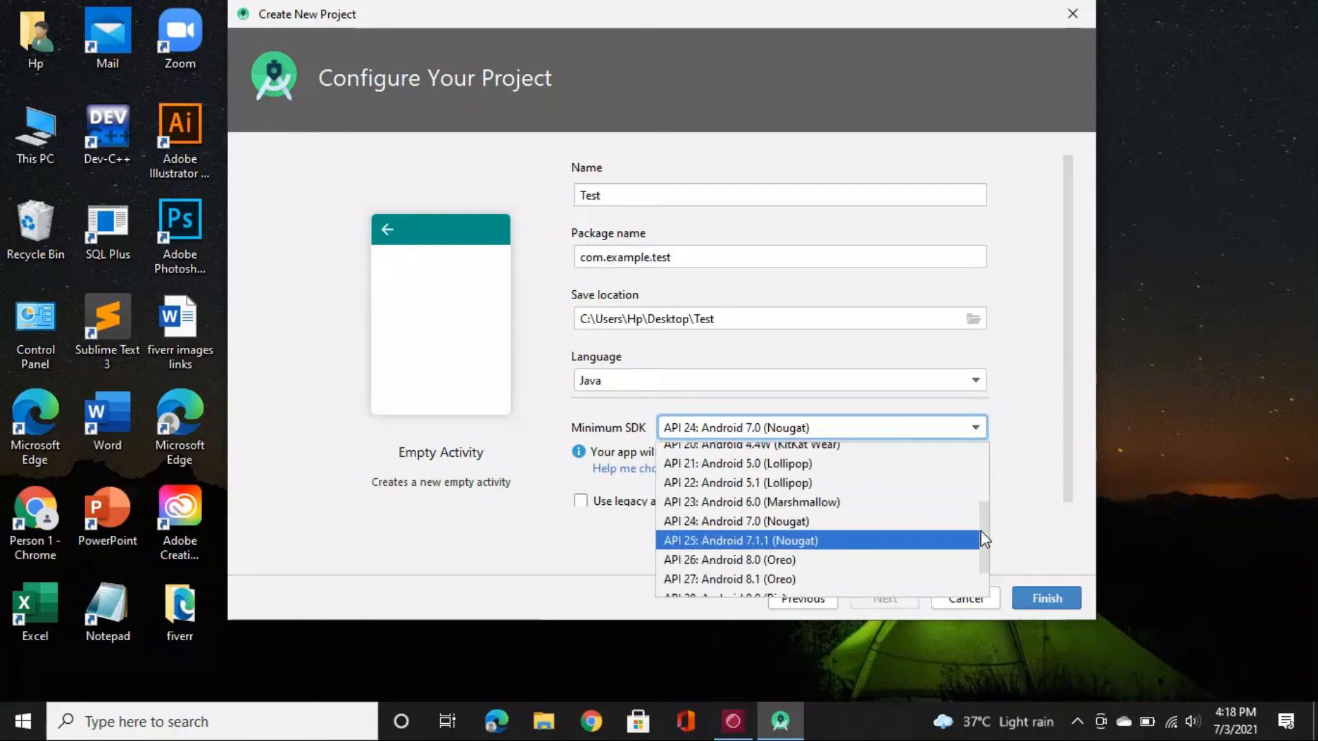
left_click_drag(982, 532, 979, 450)
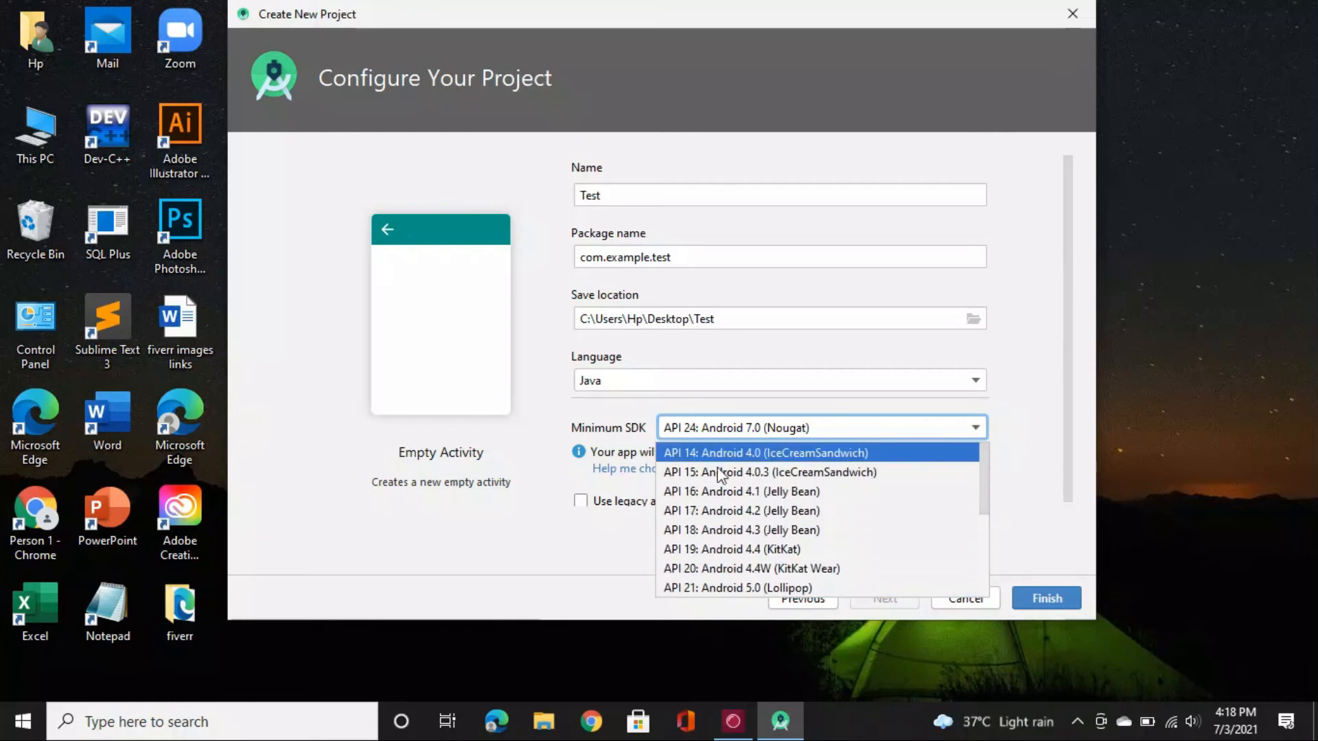
left_click(686, 454)
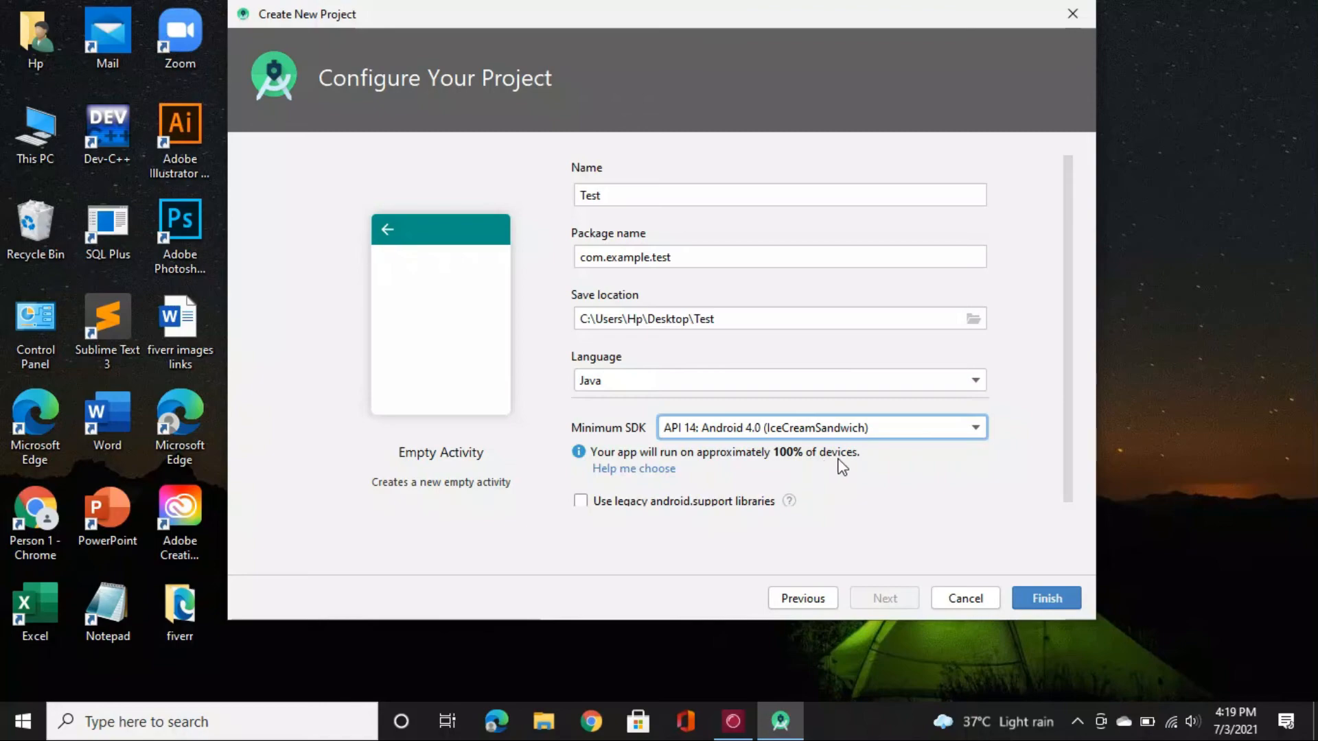
left_click(1040, 605)
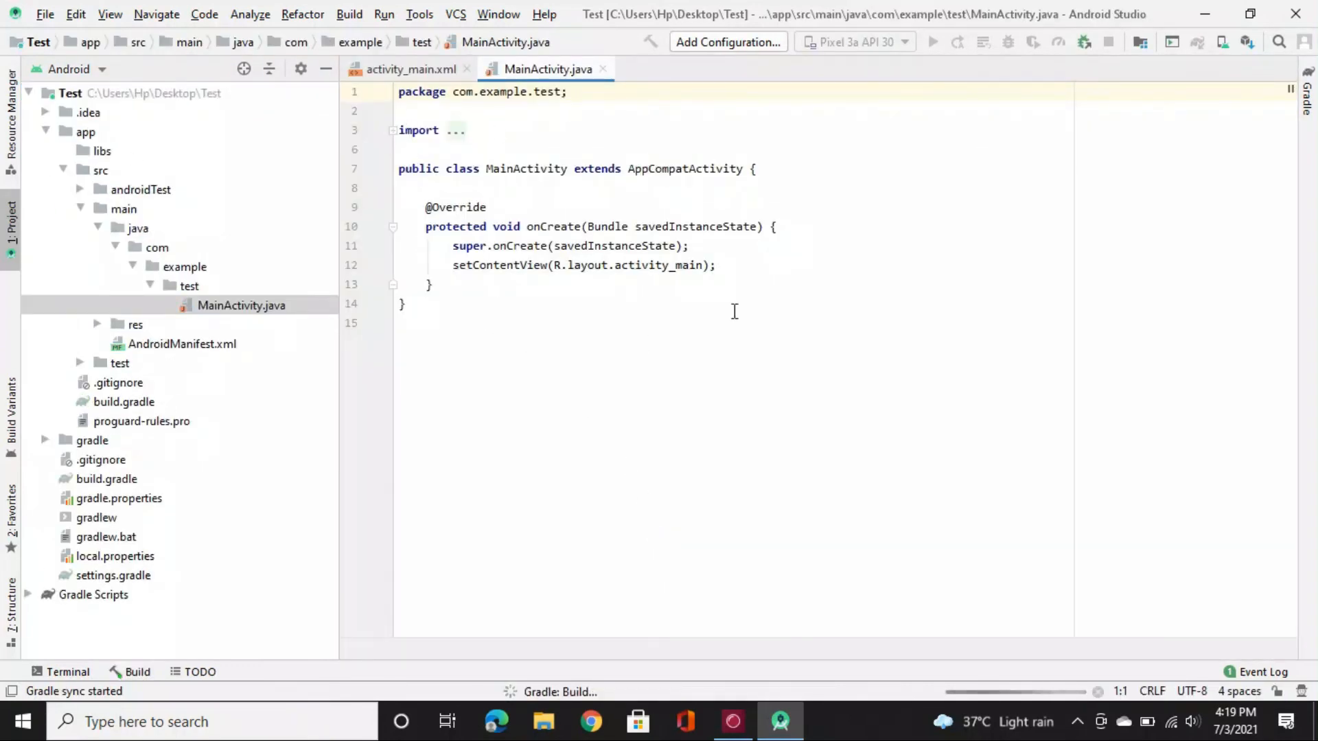
- Examine the layout code in activity_main.xml and the class code in MainActivity.java, ending on the layout file
left_click(410, 68)
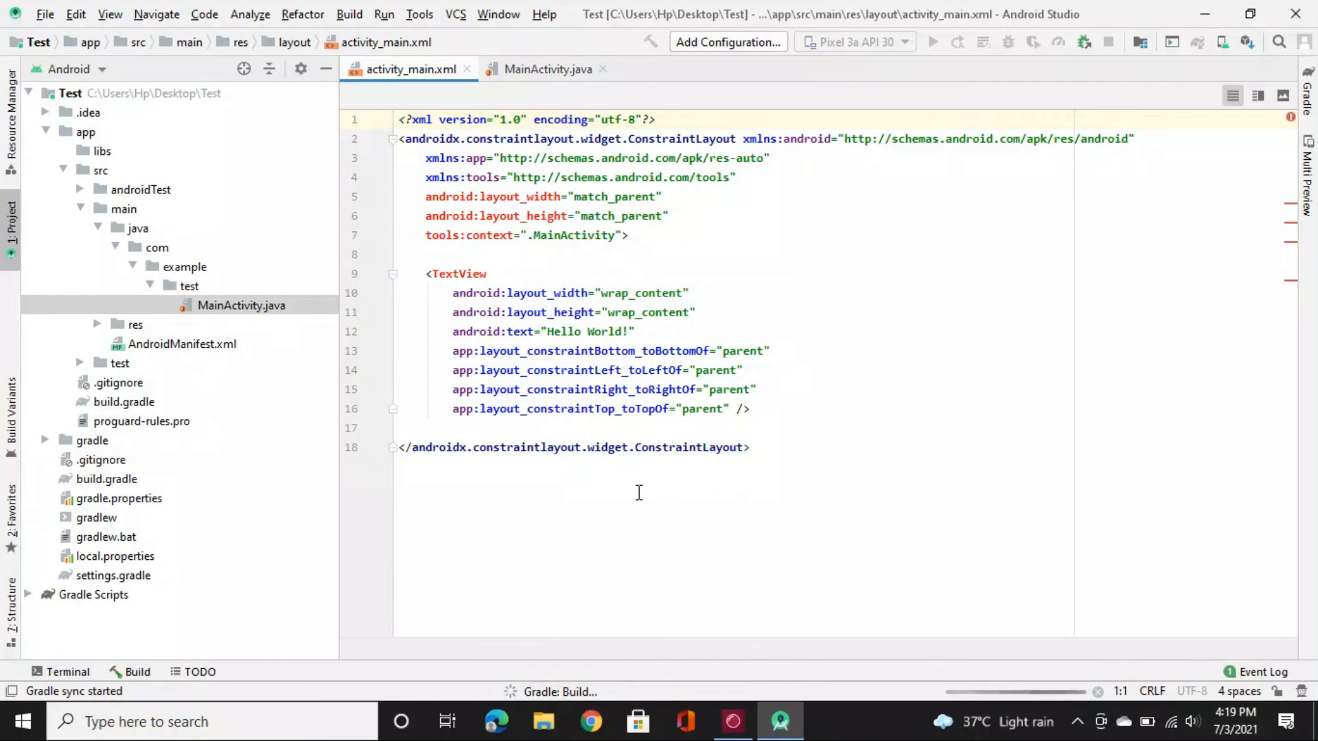
mouse_move(547, 199)
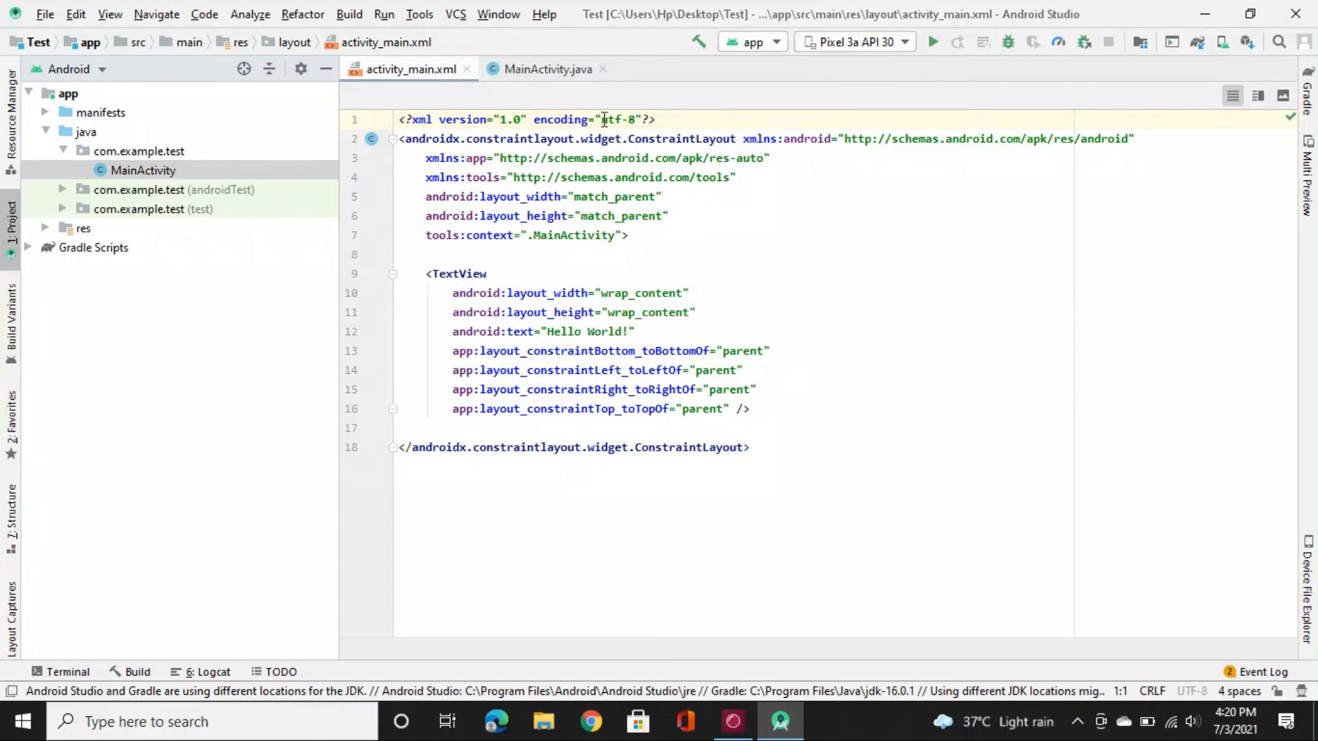
left_click(542, 70)
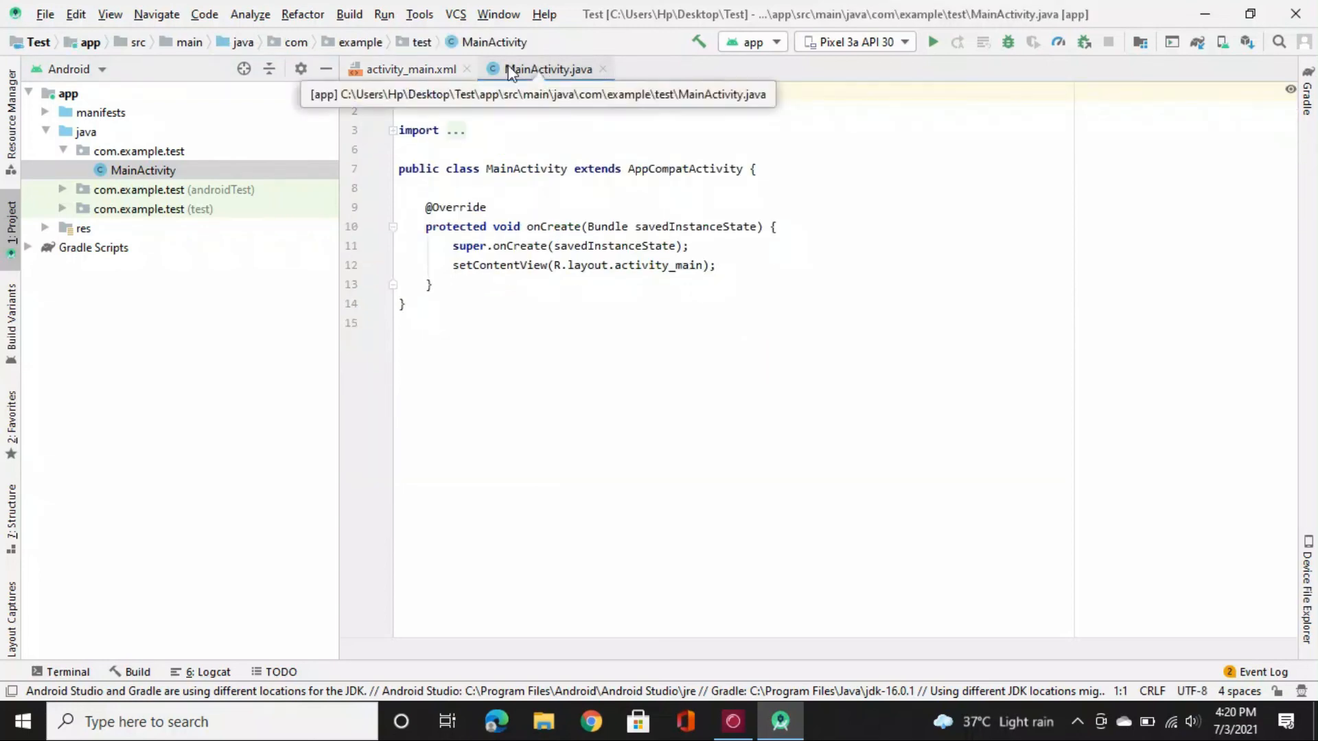
left_click(410, 66)
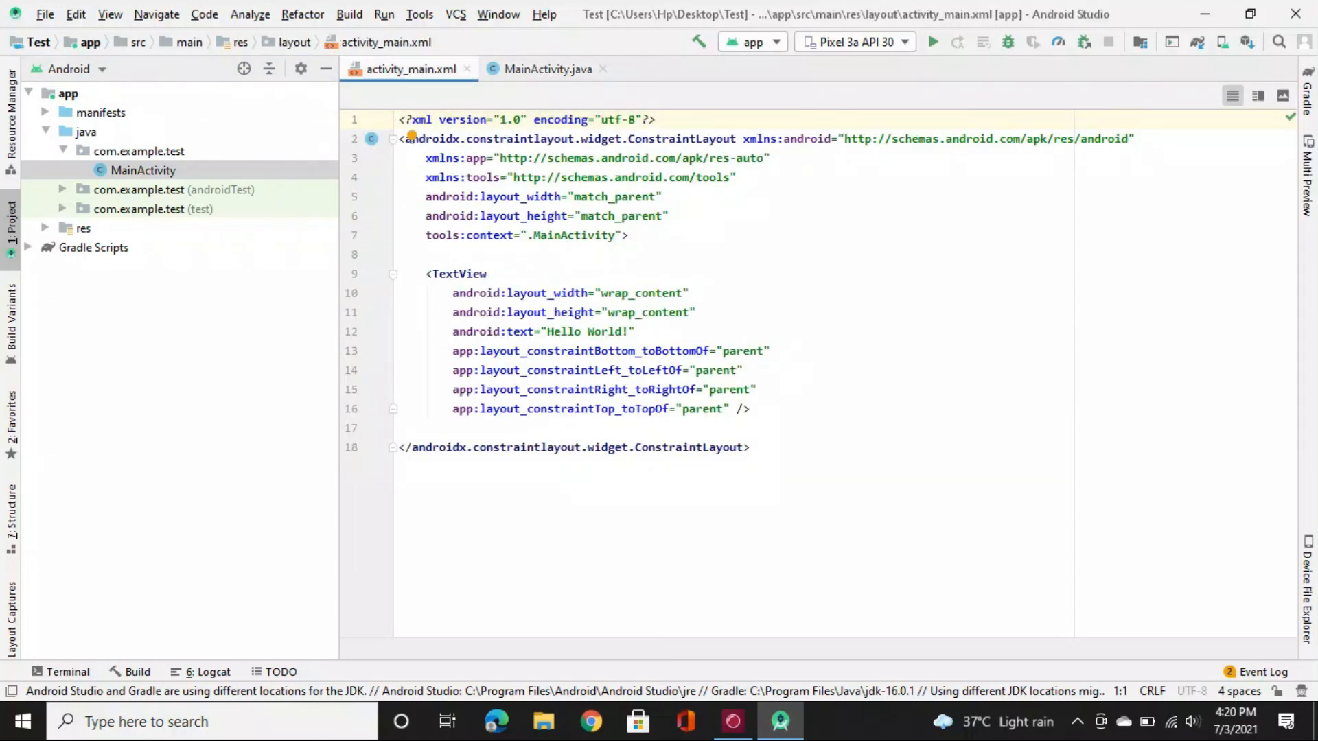